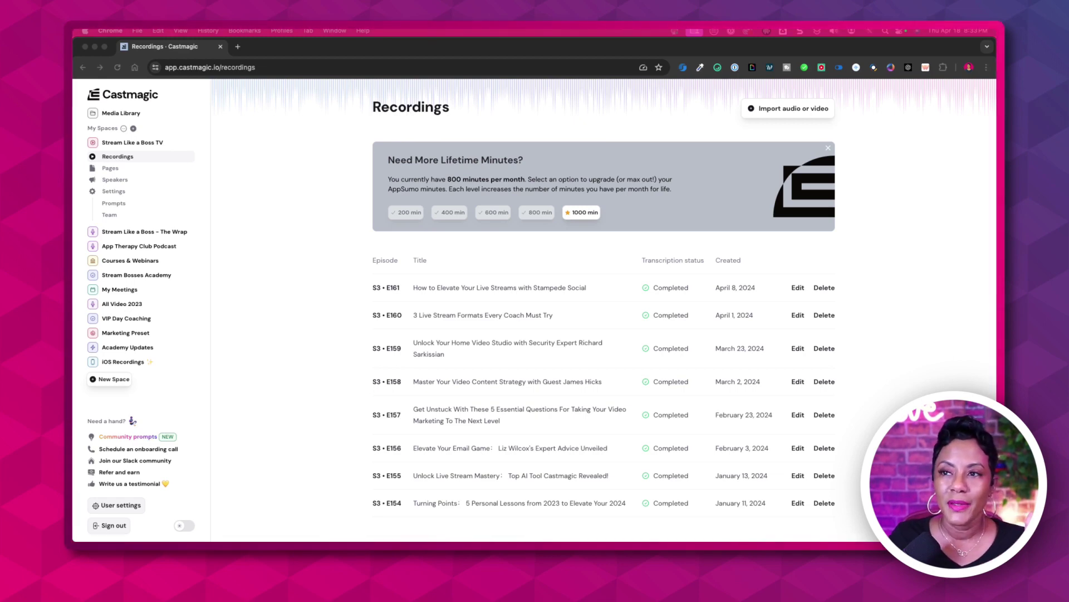
Step: Review the import options for audio or video, including the Import URL and RSS Feed fields, and close them without importing
{"action": "key", "text": "super+Tab"}
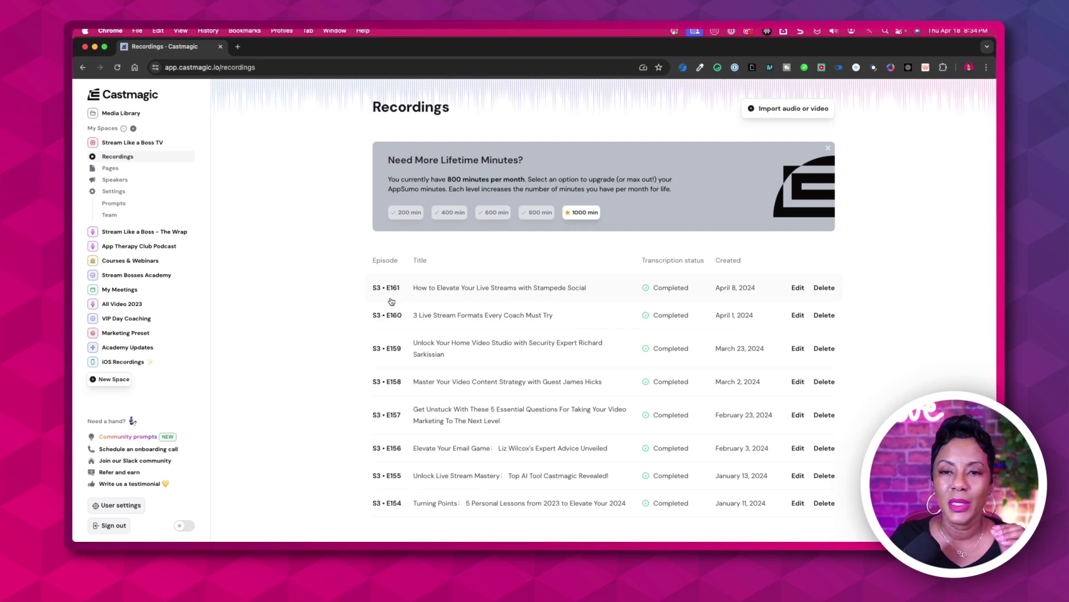
{"action": "left_click", "coordinate": [786, 108]}
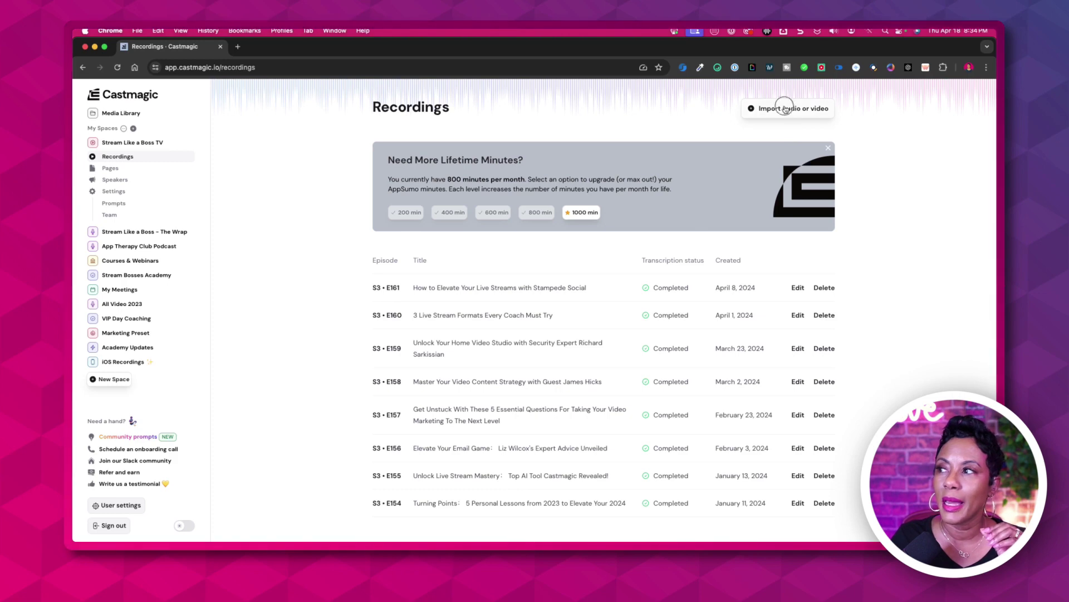
{"action": "left_click", "coordinate": [803, 157]}
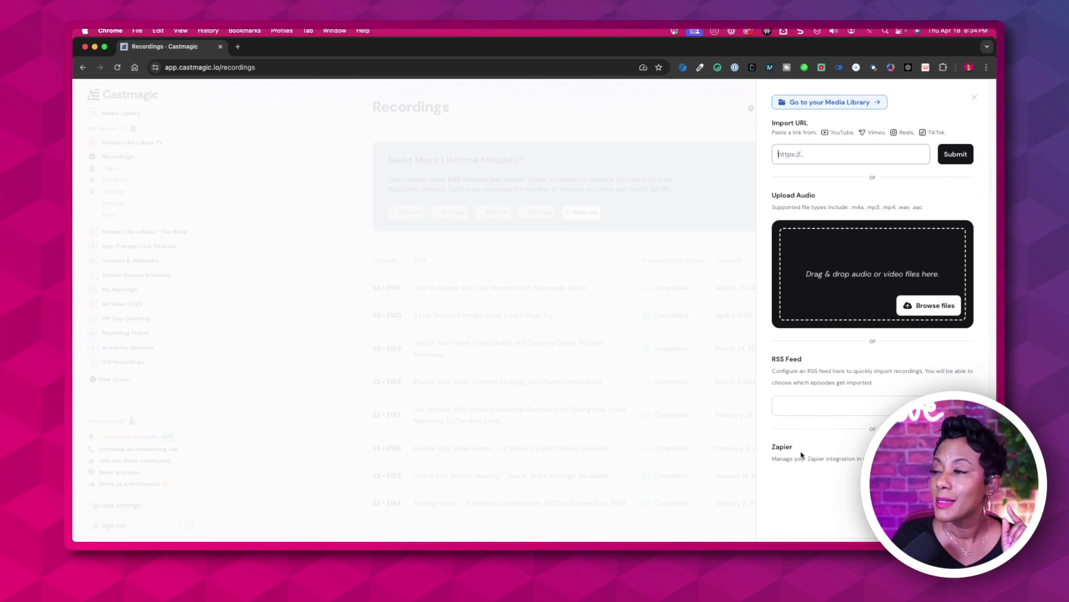
{"action": "left_click", "coordinate": [817, 403]}
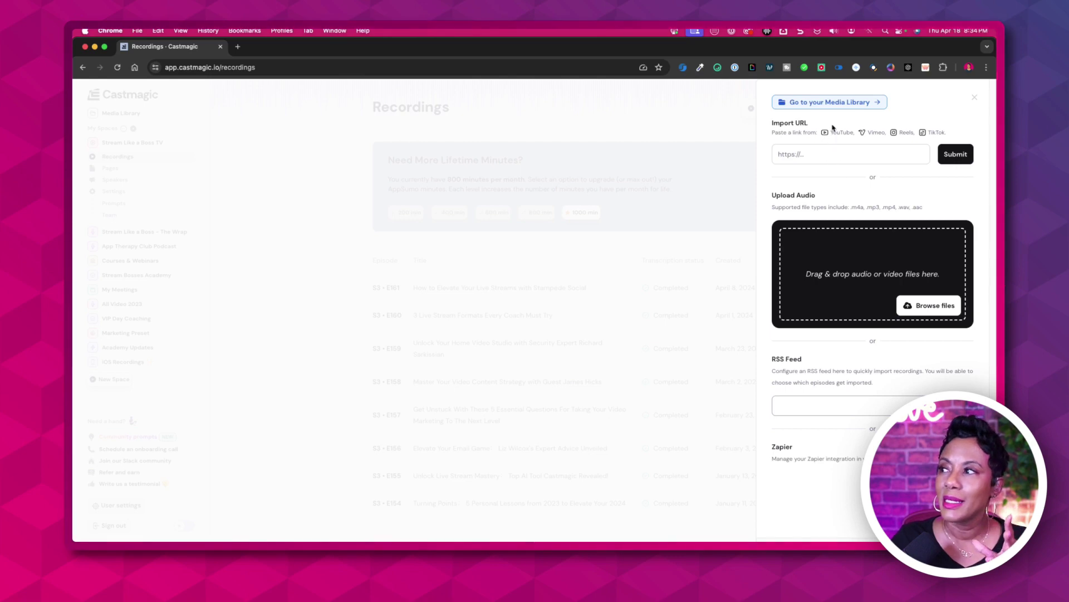
{"action": "left_click", "coordinate": [706, 269]}
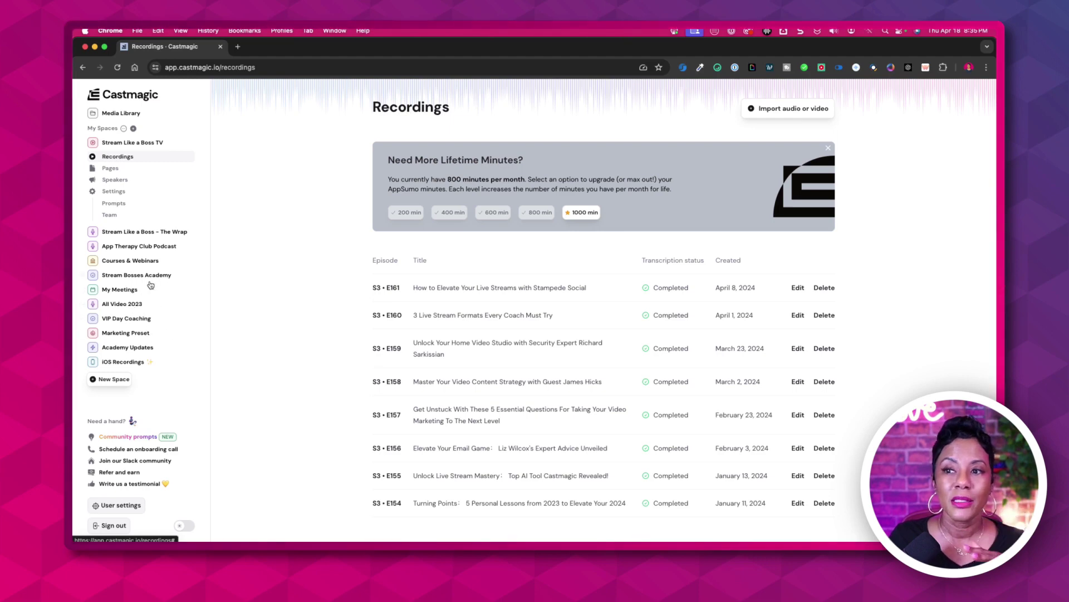
Step: Start a new space named "test" and check the available label types, keeping Number
{"action": "left_click", "coordinate": [113, 378]}
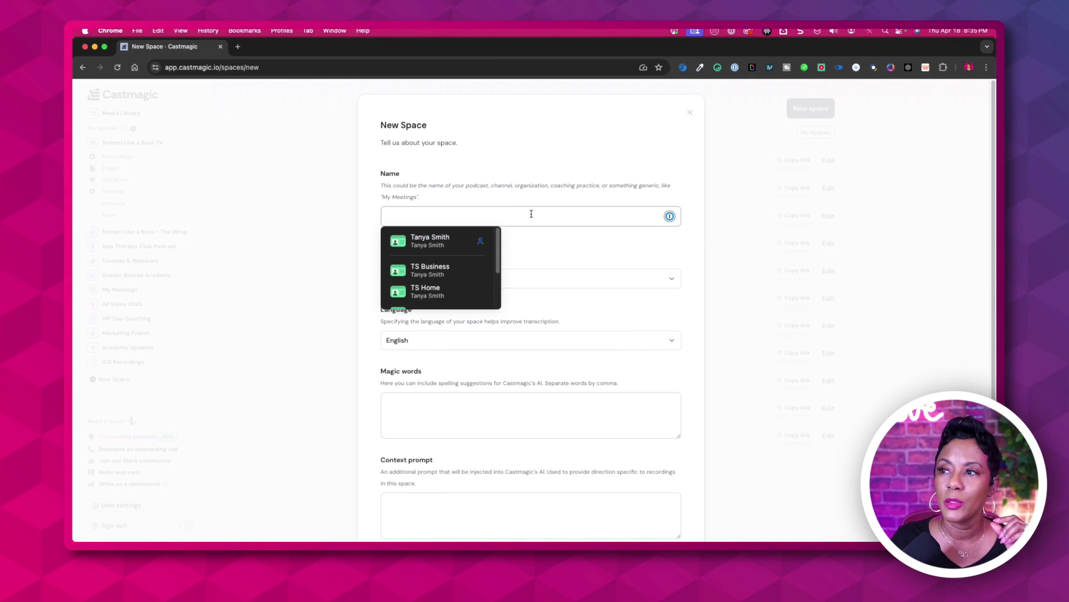
{"action": "type", "text": "test"}
{"action": "left_click", "coordinate": [568, 255]}
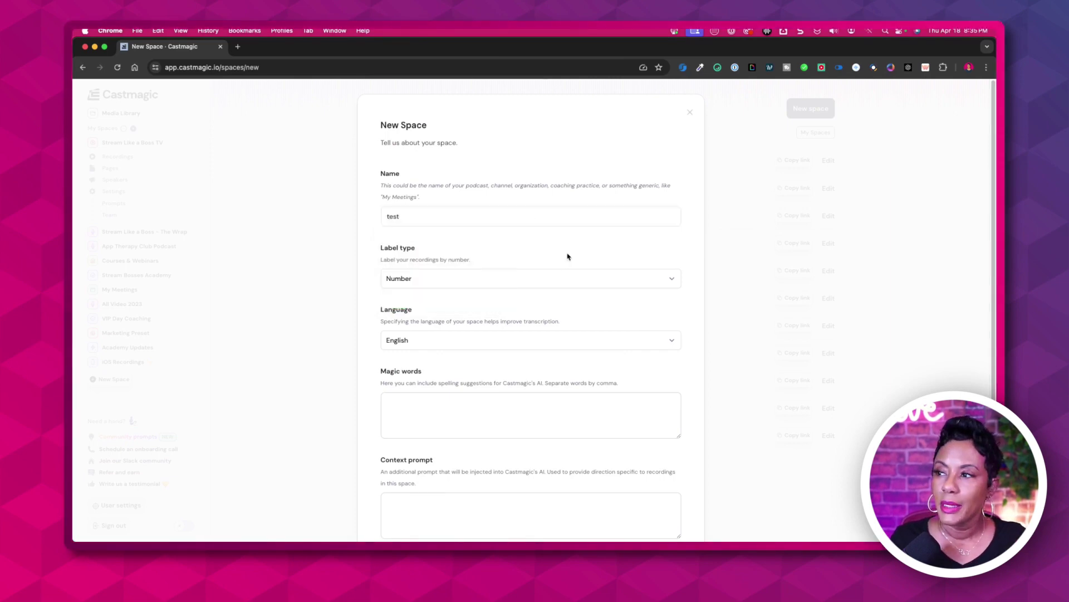
{"action": "left_click", "coordinate": [493, 281]}
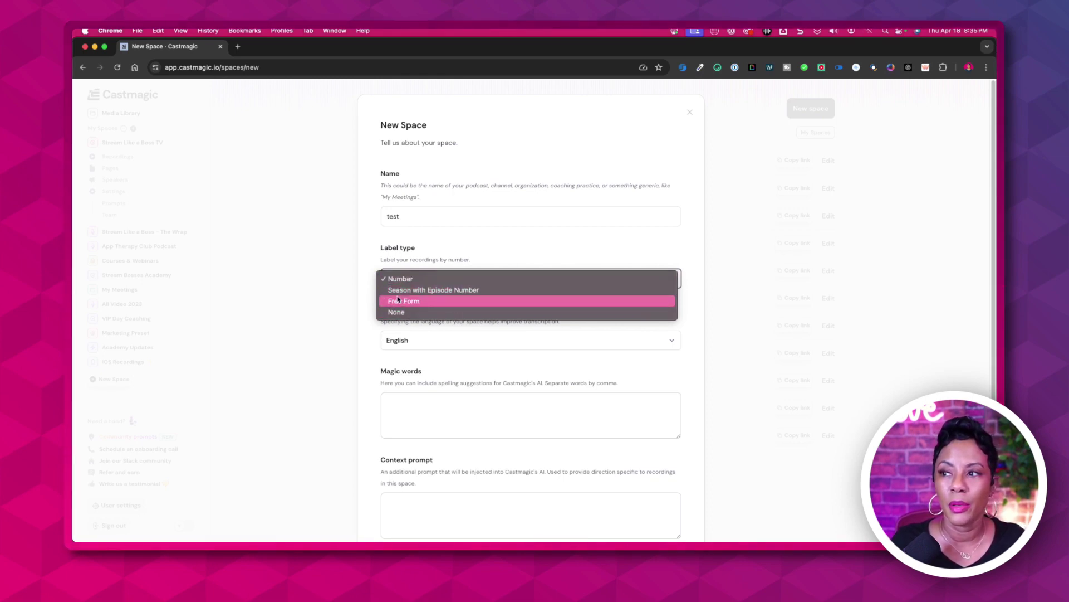
{"action": "left_click", "coordinate": [380, 330]}
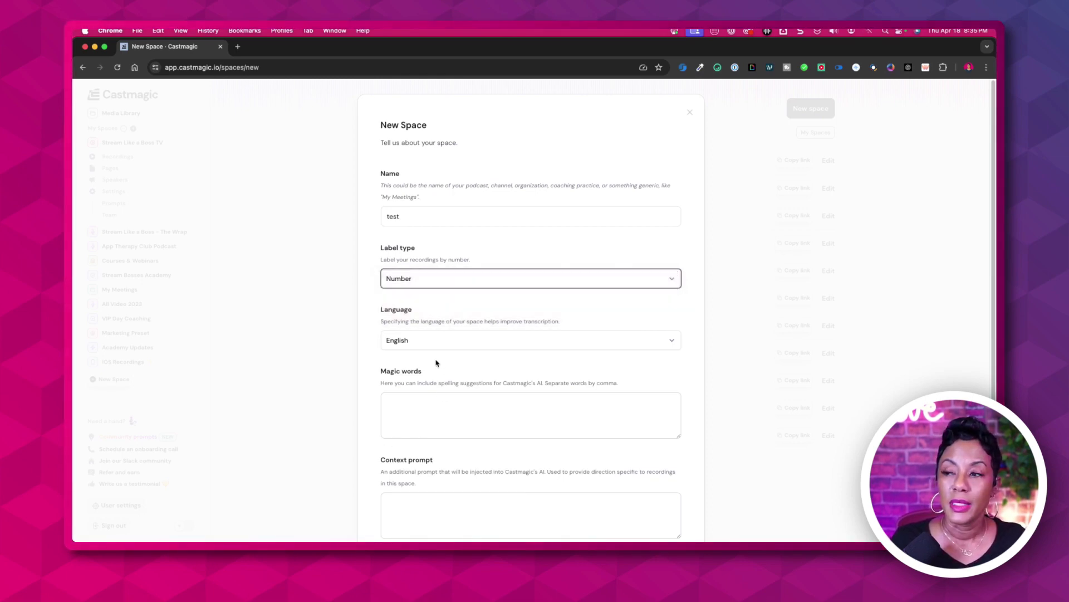
Step: Review the new space's Magic words and Context prompt fields, leave both empty, and save the space
{"action": "scroll", "coordinate": [444, 356], "scroll_direction": "down", "scroll_amount": 2}
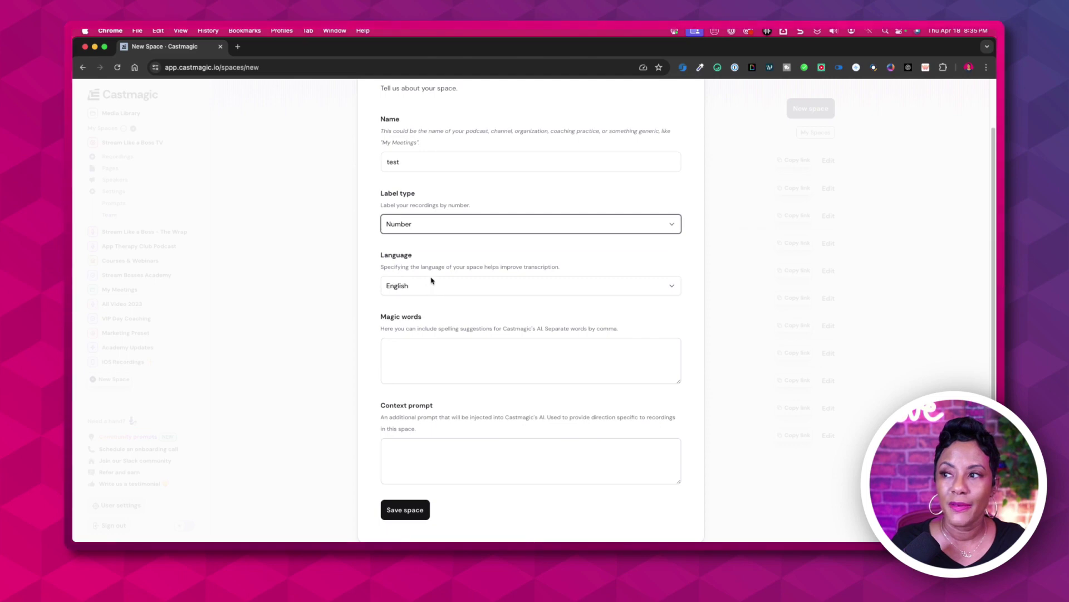
{"action": "left_click", "coordinate": [455, 363]}
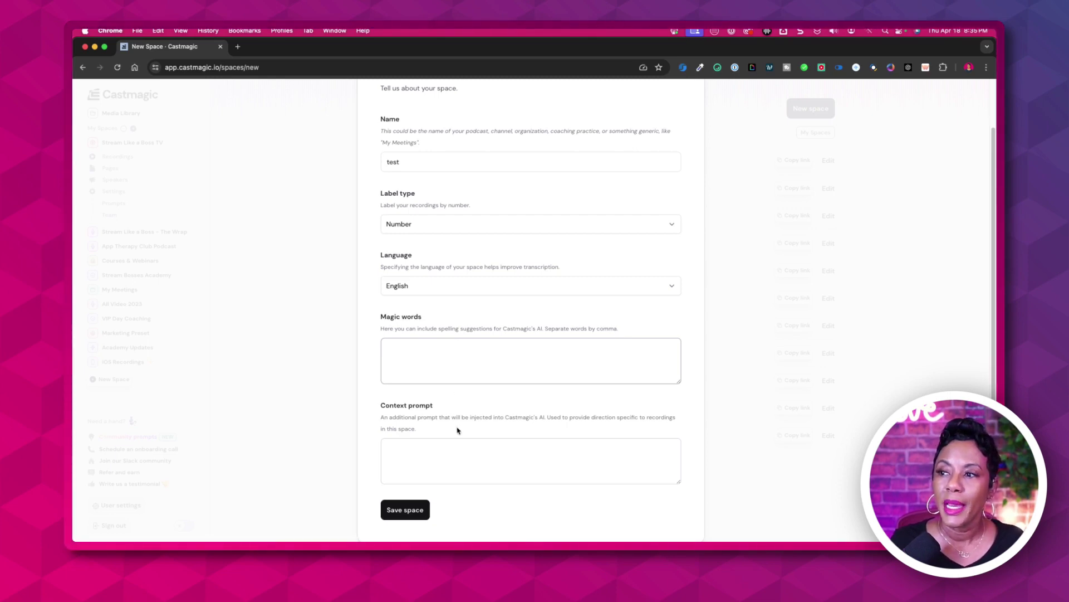
{"action": "scroll", "coordinate": [458, 430], "scroll_direction": "up", "scroll_amount": 1}
{"action": "scroll", "coordinate": [458, 430], "scroll_direction": "up", "scroll_amount": 2}
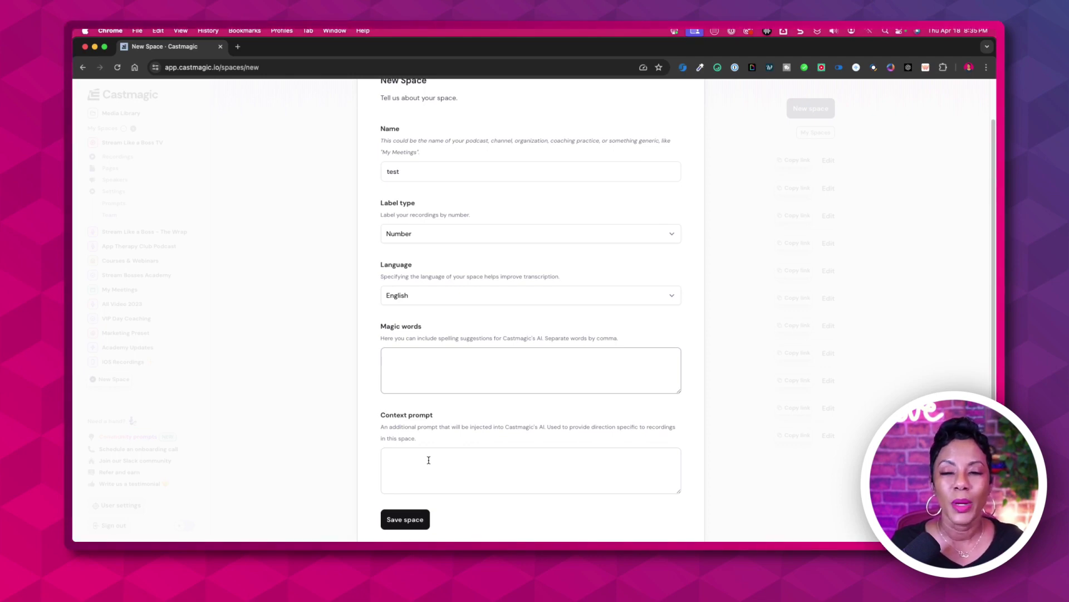
{"action": "left_click", "coordinate": [441, 453]}
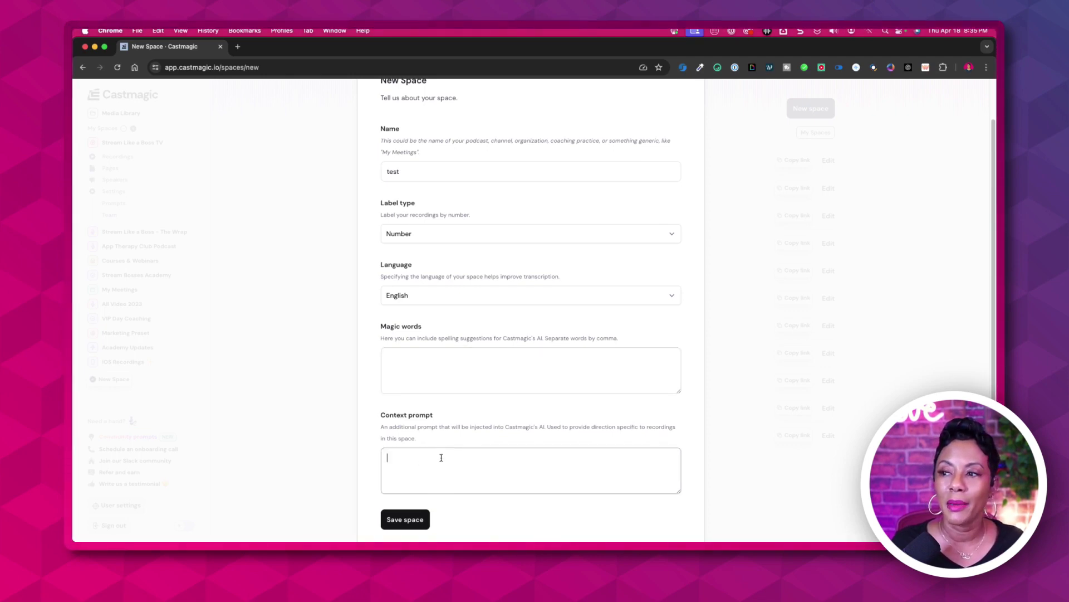
{"action": "left_click", "coordinate": [432, 374]}
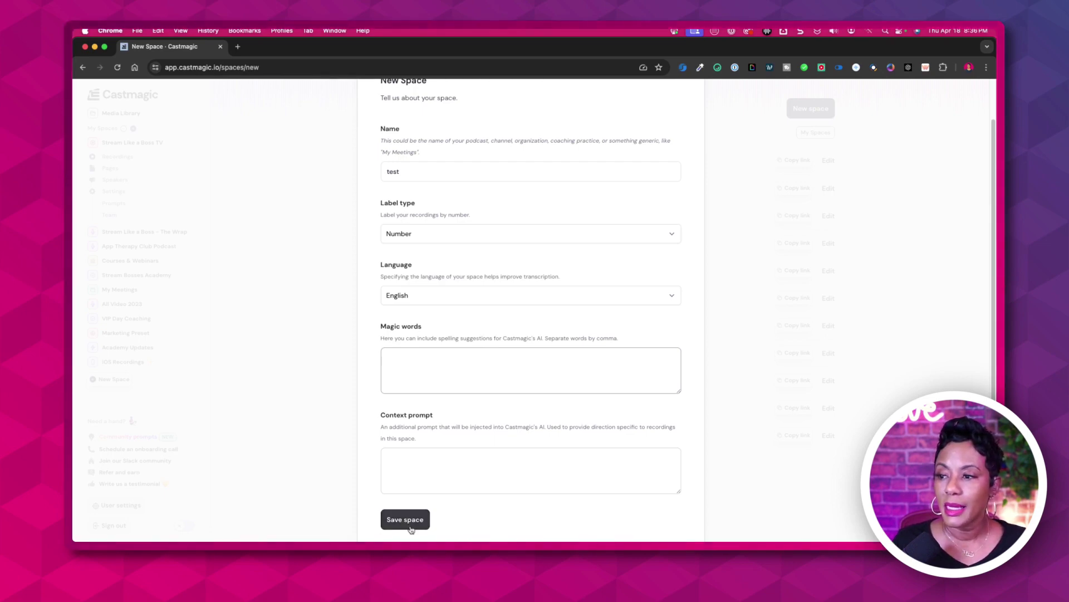
{"action": "scroll", "coordinate": [423, 496], "scroll_direction": "down", "scroll_amount": 1}
{"action": "left_click", "coordinate": [427, 493]}
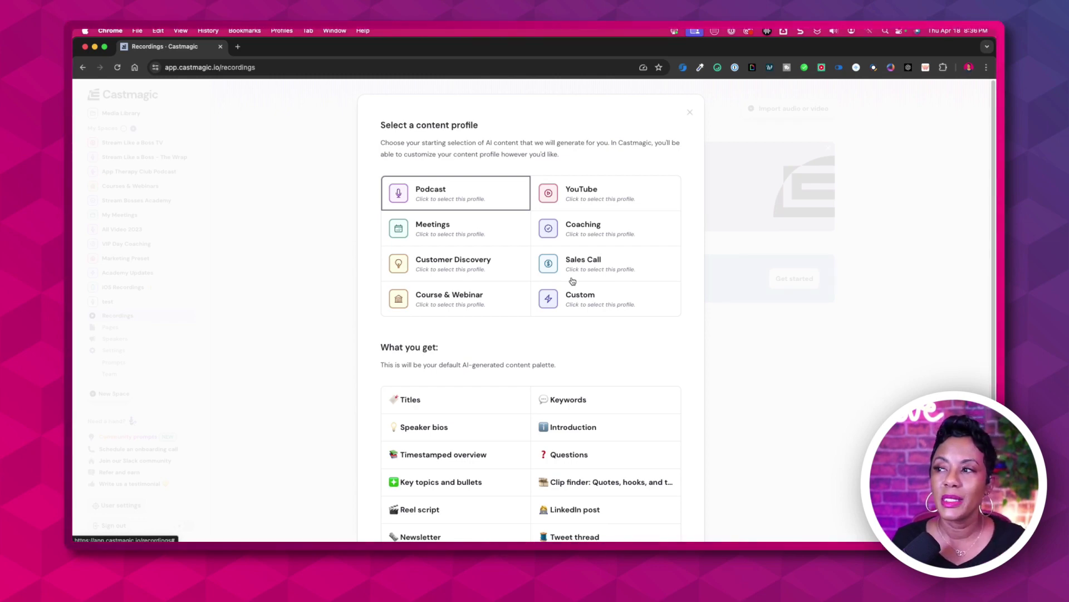
Step: Compare the default AI content of the Podcast, Course & Webinar and Sales Call profiles, and leave the profile selection without continuing
{"action": "scroll", "coordinate": [580, 308], "scroll_direction": "down", "scroll_amount": 3}
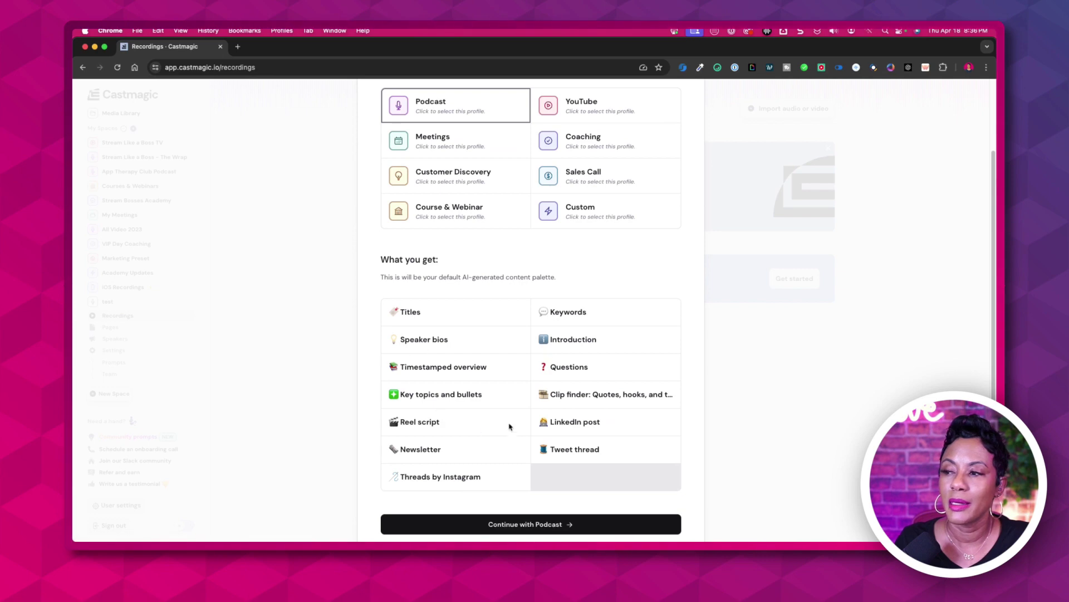
{"action": "left_click", "coordinate": [462, 219]}
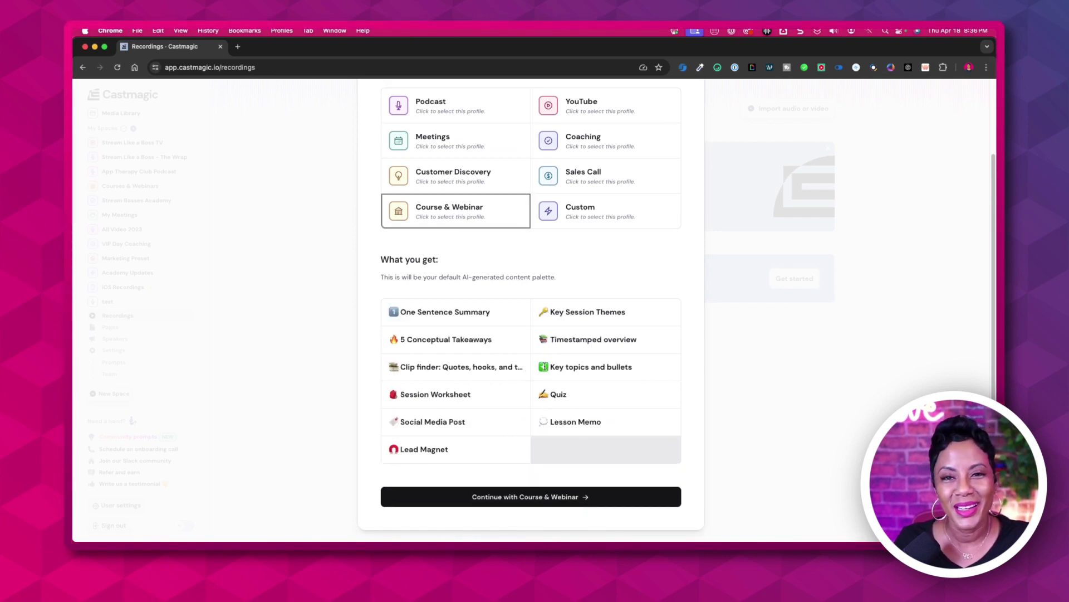
{"action": "left_click", "coordinate": [604, 176]}
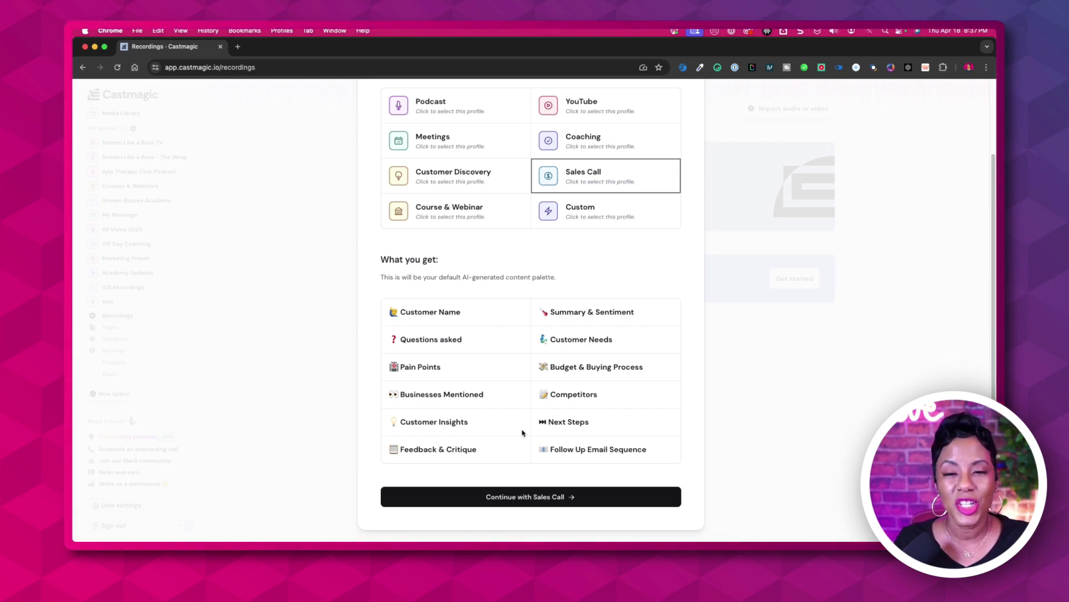
{"action": "scroll", "coordinate": [523, 273], "scroll_direction": "up", "scroll_amount": 2}
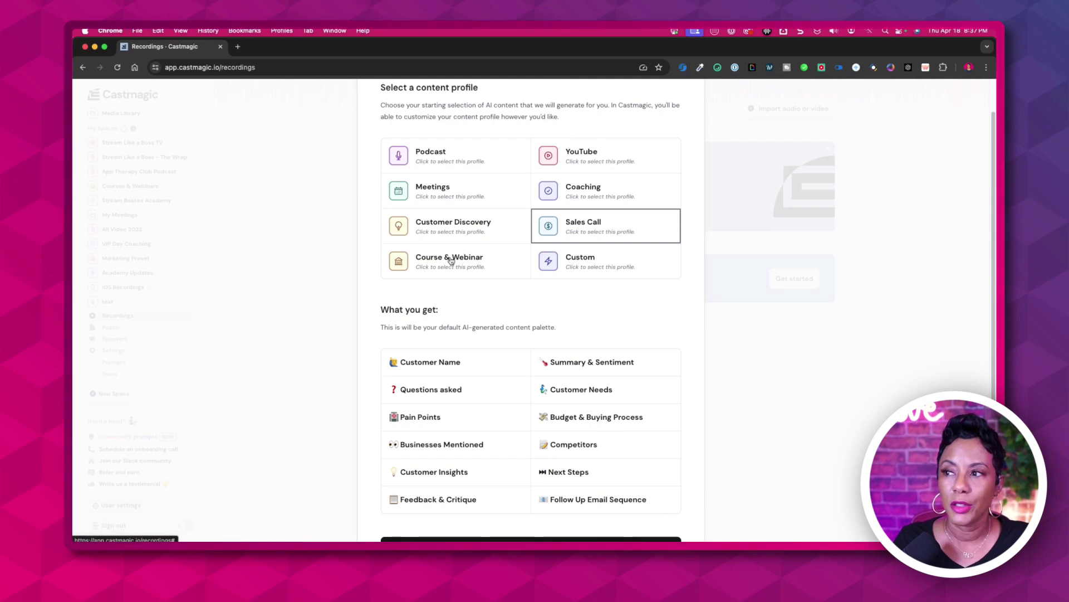
{"action": "scroll", "coordinate": [474, 317], "scroll_direction": "down", "scroll_amount": 2}
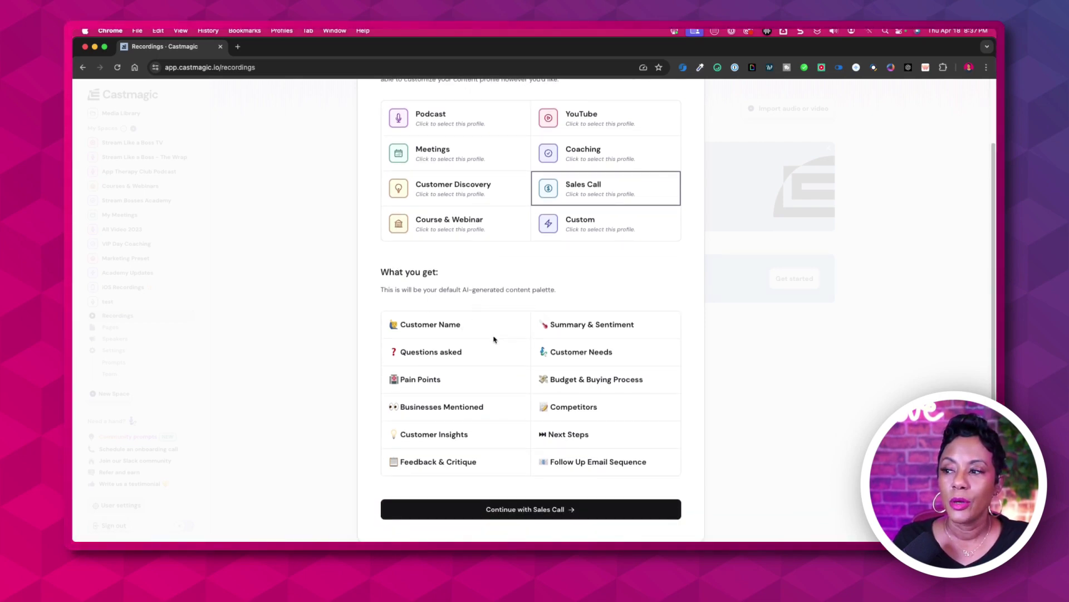
{"action": "scroll", "coordinate": [639, 170], "scroll_direction": "up", "scroll_amount": 2}
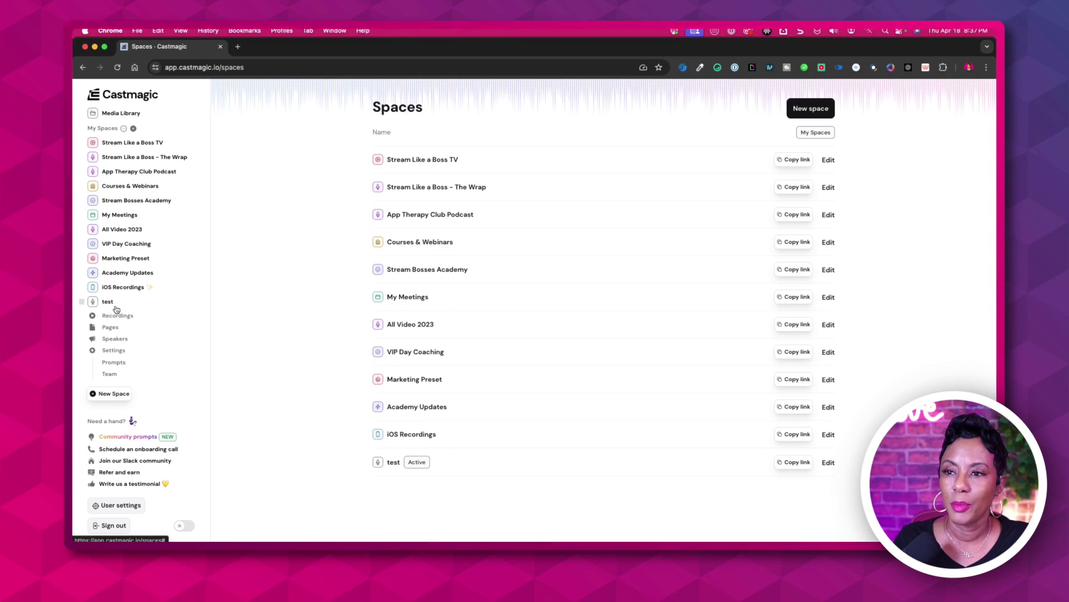
Step: Open the season 3 episode 156 recording in the Stream Like a Boss TV space, glance at its AI content, and return to the transcript
{"action": "left_click", "coordinate": [160, 147]}
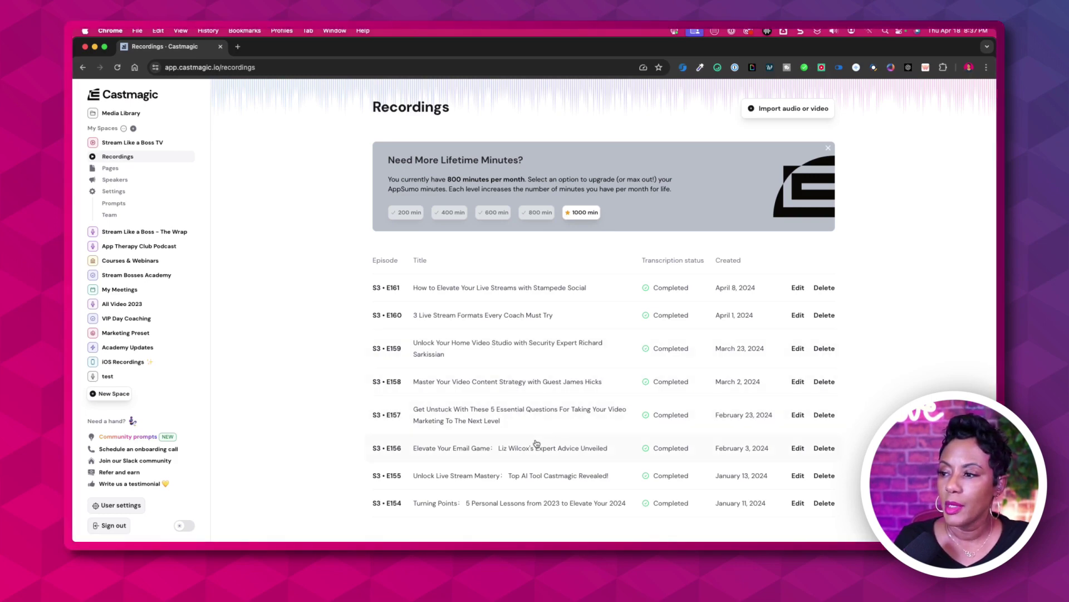
{"action": "left_click", "coordinate": [527, 453]}
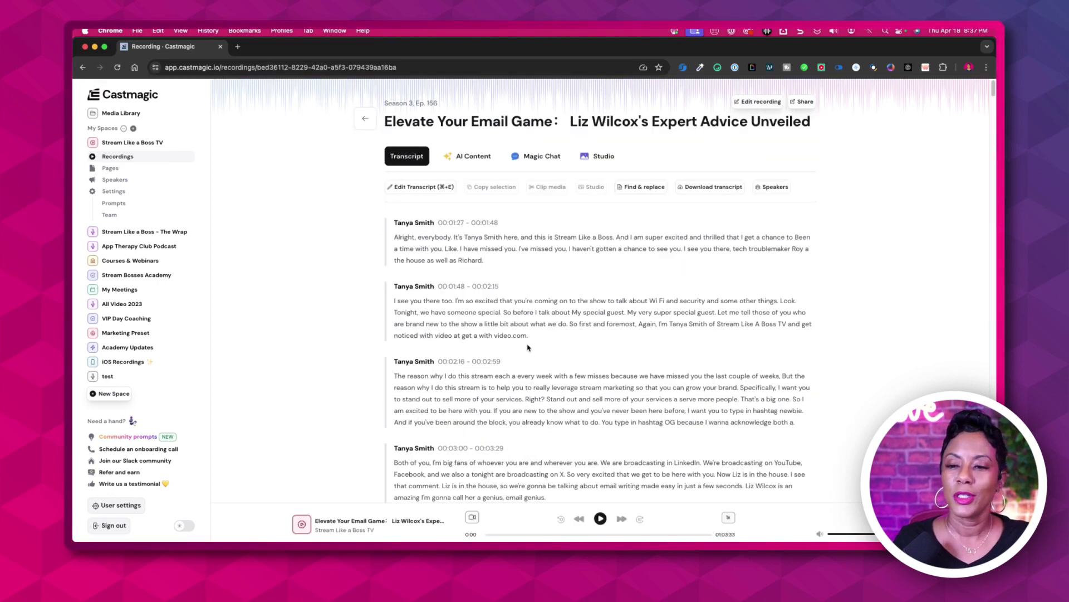
{"action": "left_click", "coordinate": [474, 159]}
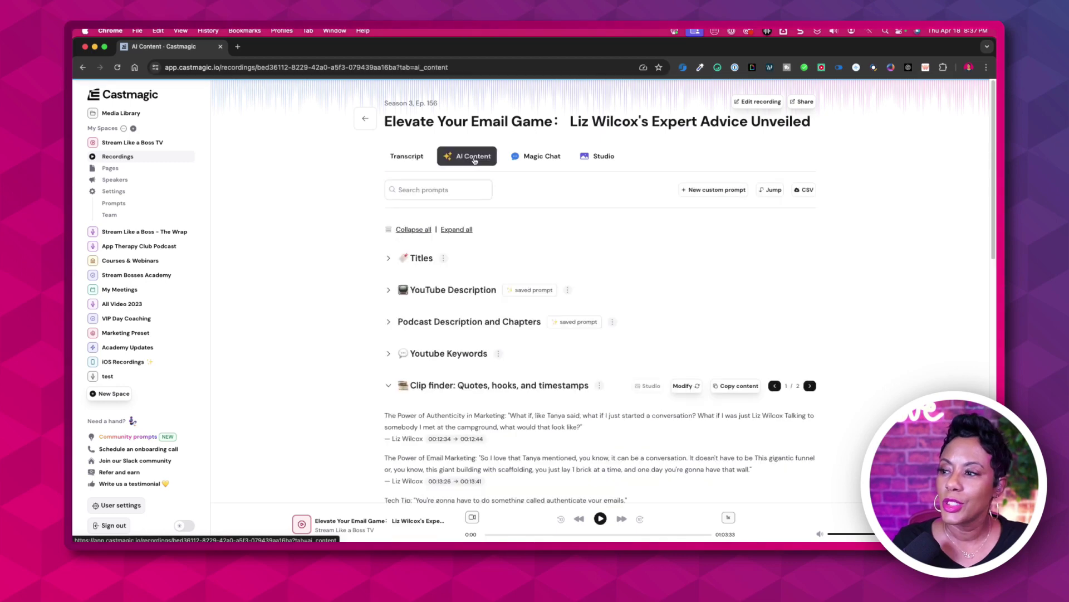
{"action": "left_click", "coordinate": [406, 156]}
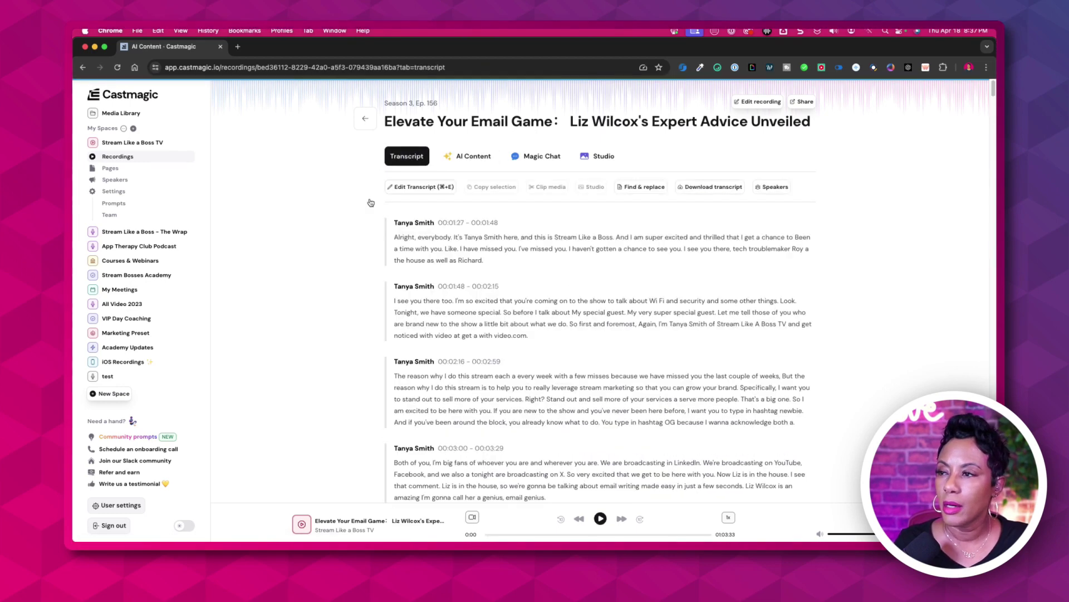
Step: Show the recording's video in a floating player, enlarge it, and place it beside the transcript
{"action": "left_click", "coordinate": [471, 518]}
{"action": "left_click_drag", "start_coordinate": [271, 332], "coordinate": [313, 327]}
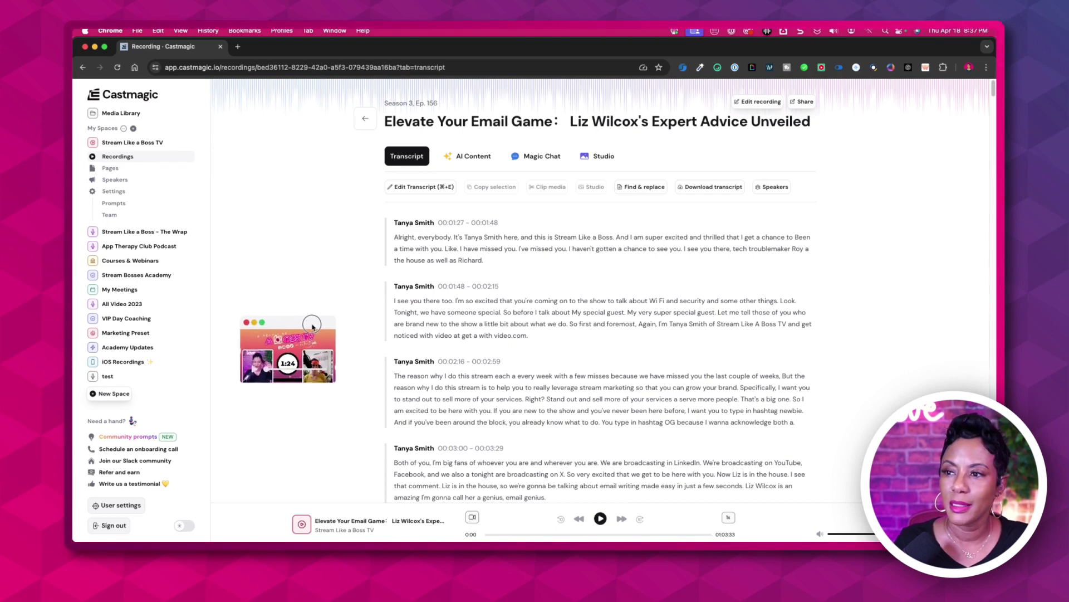
{"action": "left_click_drag", "start_coordinate": [332, 383], "coordinate": [443, 495]}
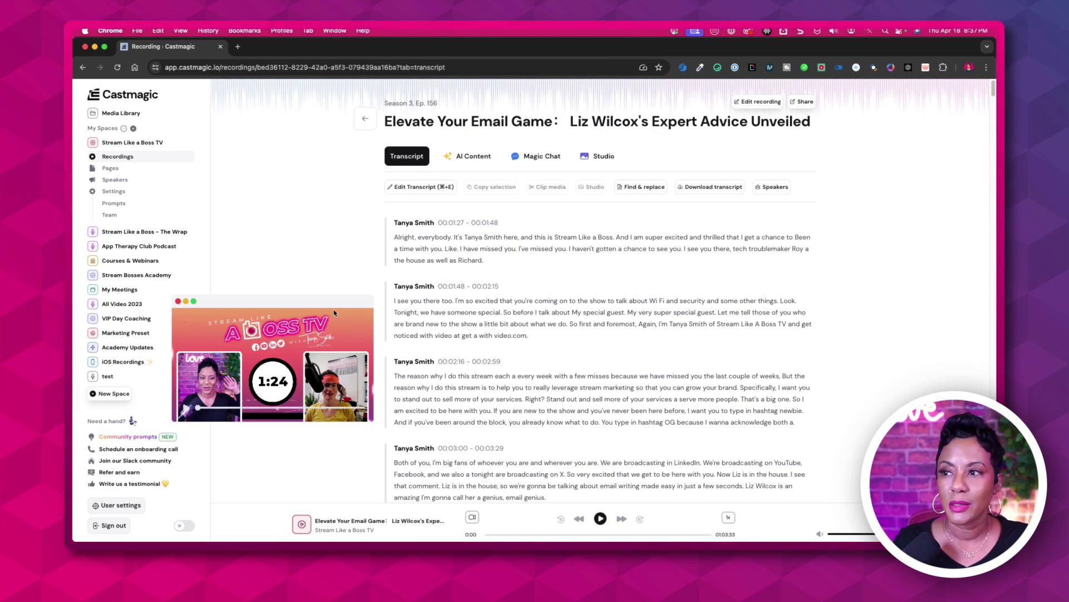
{"action": "left_click_drag", "start_coordinate": [333, 317], "coordinate": [321, 303]}
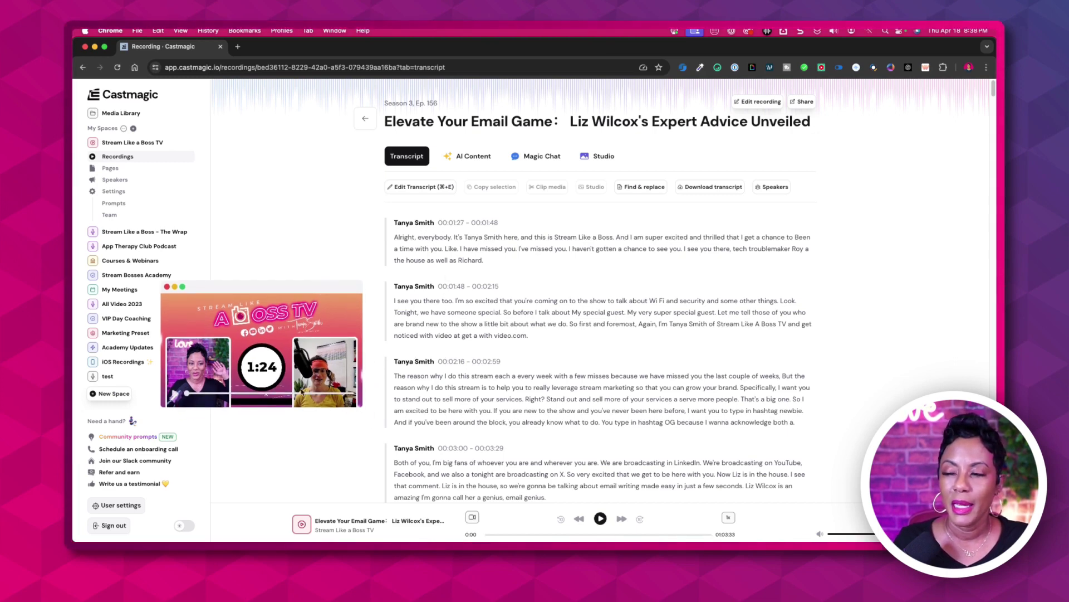
Step: Play the video from the 00:02:16 transcript paragraph, highlight a passage starting at "to sell more of your services", pause playback, and clear the highlight
{"action": "left_click", "coordinate": [431, 397]}
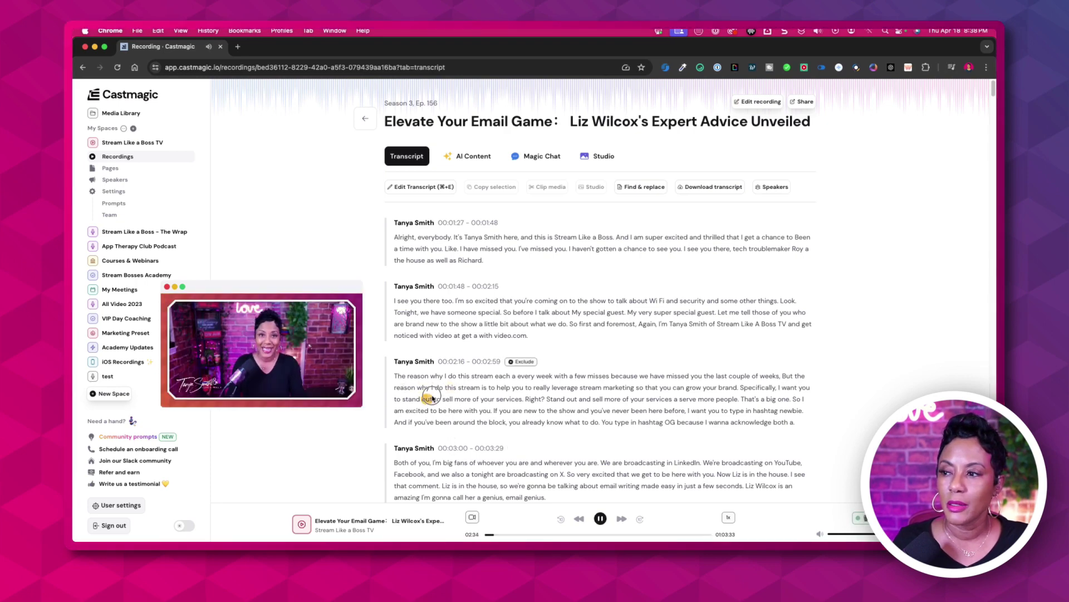
{"action": "left_click_drag", "start_coordinate": [434, 398], "coordinate": [450, 422]}
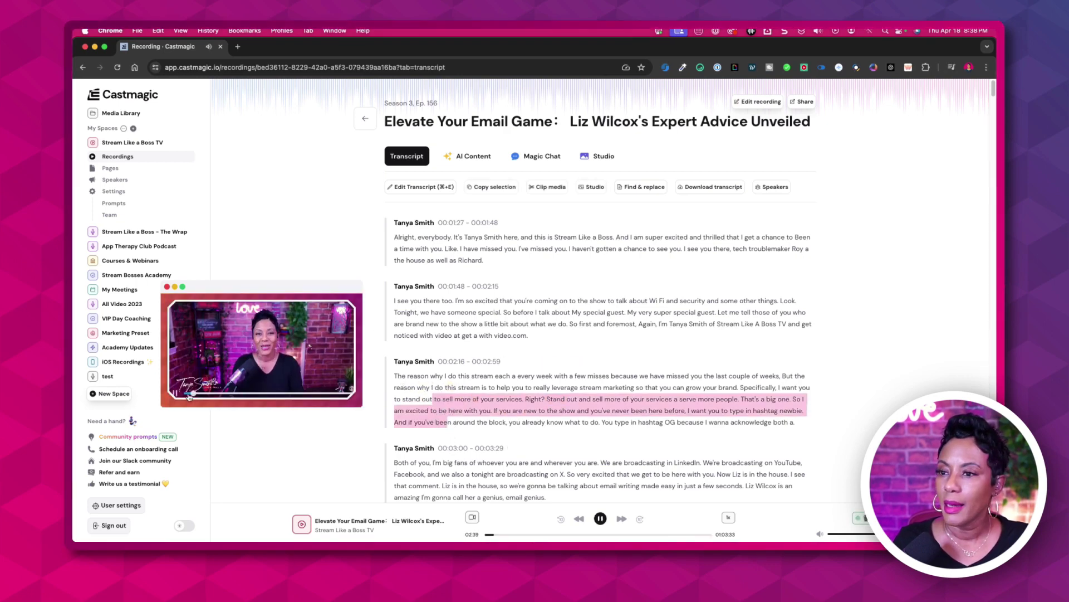
{"action": "left_click", "coordinate": [175, 393]}
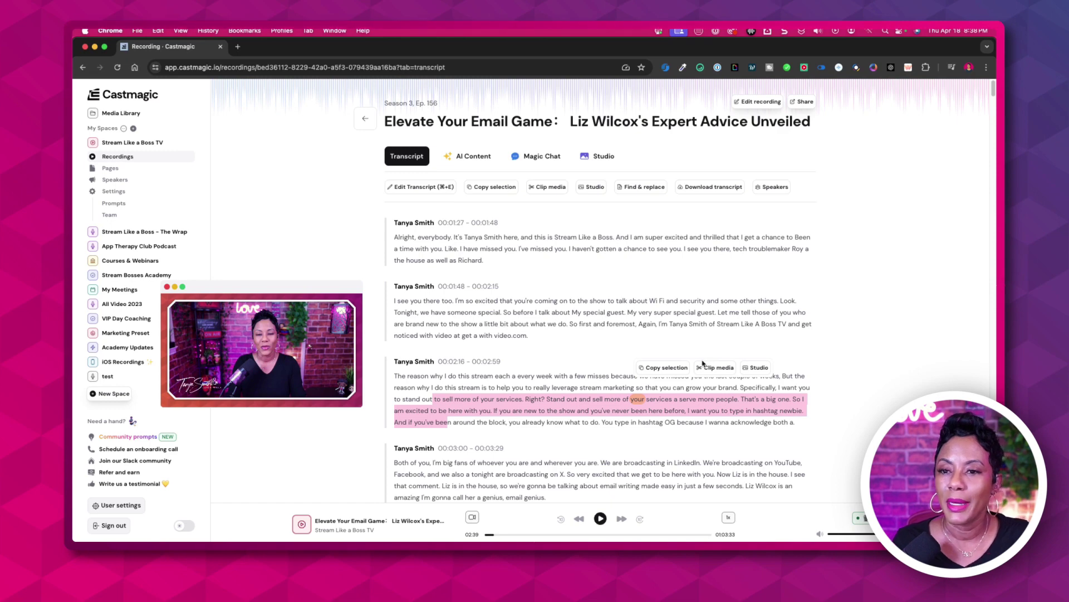
{"action": "left_click", "coordinate": [654, 350]}
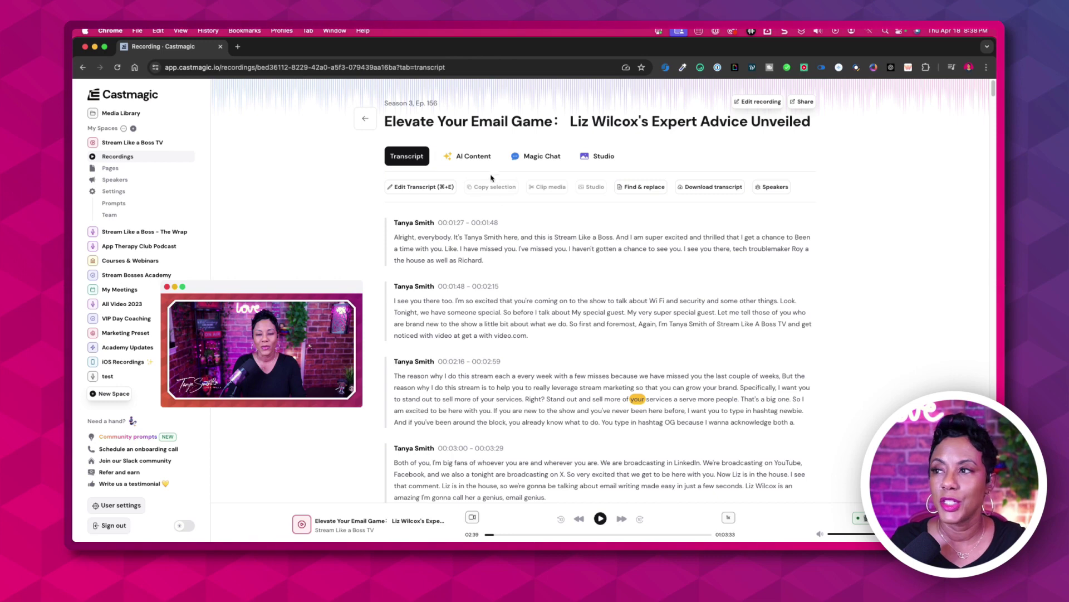
Step: Switch to the recording's AI content, close the floating video, and collapse all content sections
{"action": "left_click", "coordinate": [475, 157]}
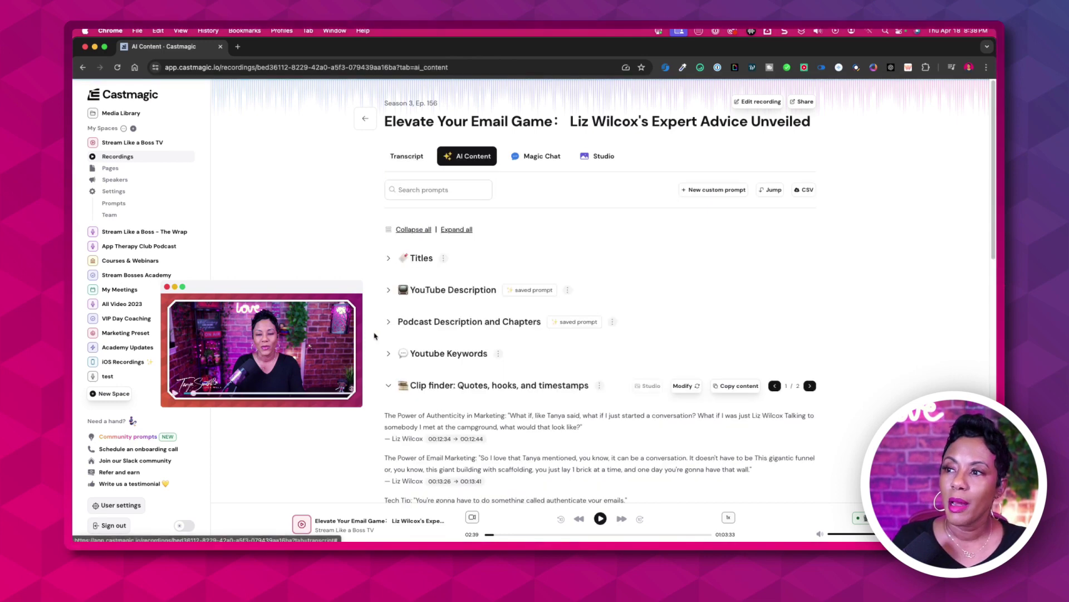
{"action": "left_click", "coordinate": [167, 287]}
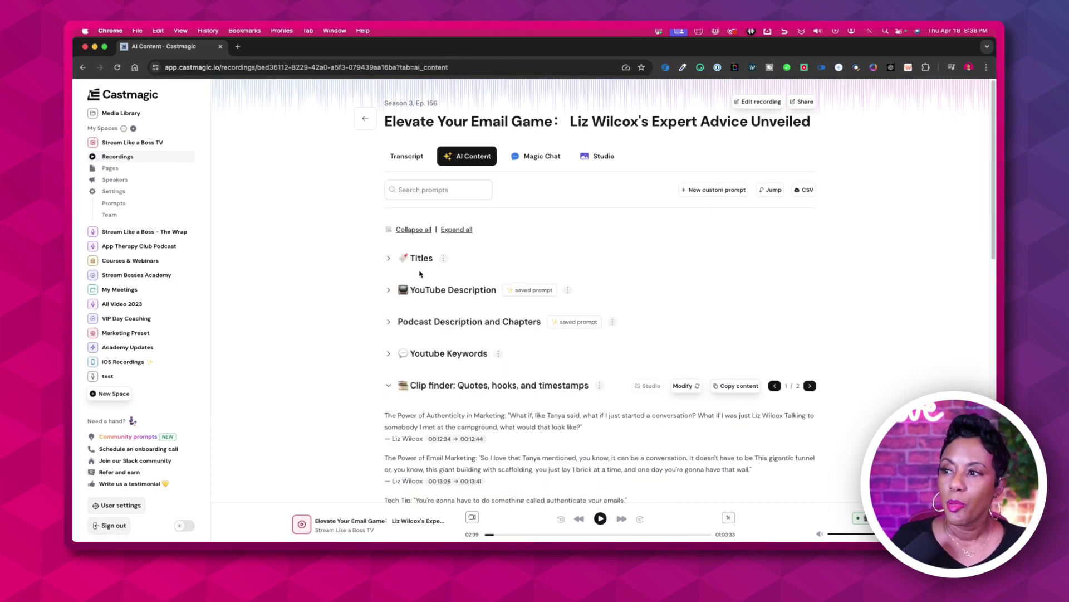
{"action": "left_click", "coordinate": [421, 231]}
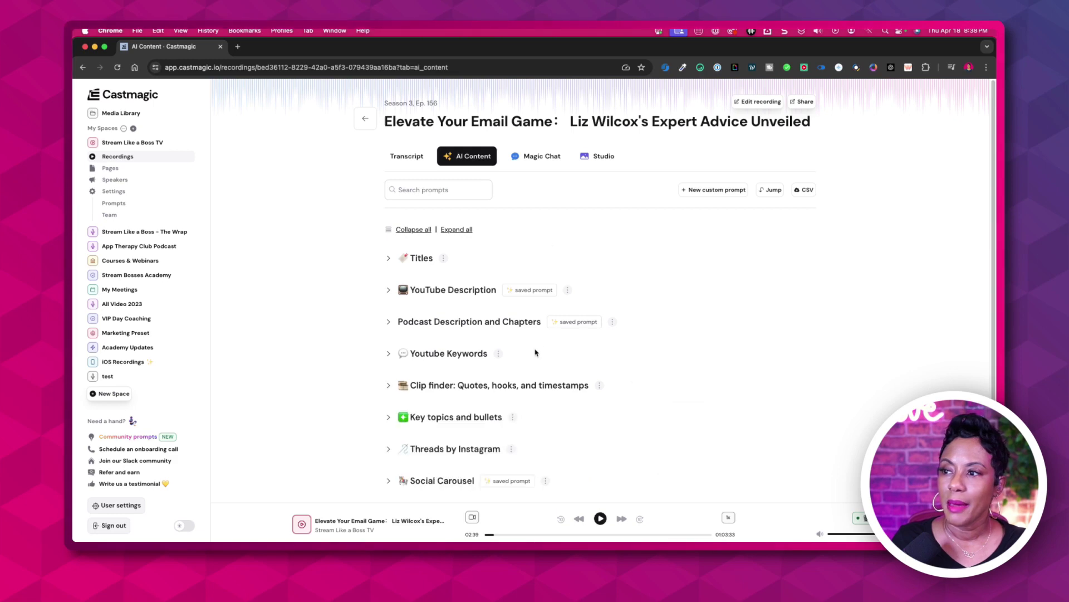
Step: Expand the Titles and YouTube Description sections of the AI content and review their generated text
{"action": "scroll", "coordinate": [543, 346], "scroll_direction": "down", "scroll_amount": 2}
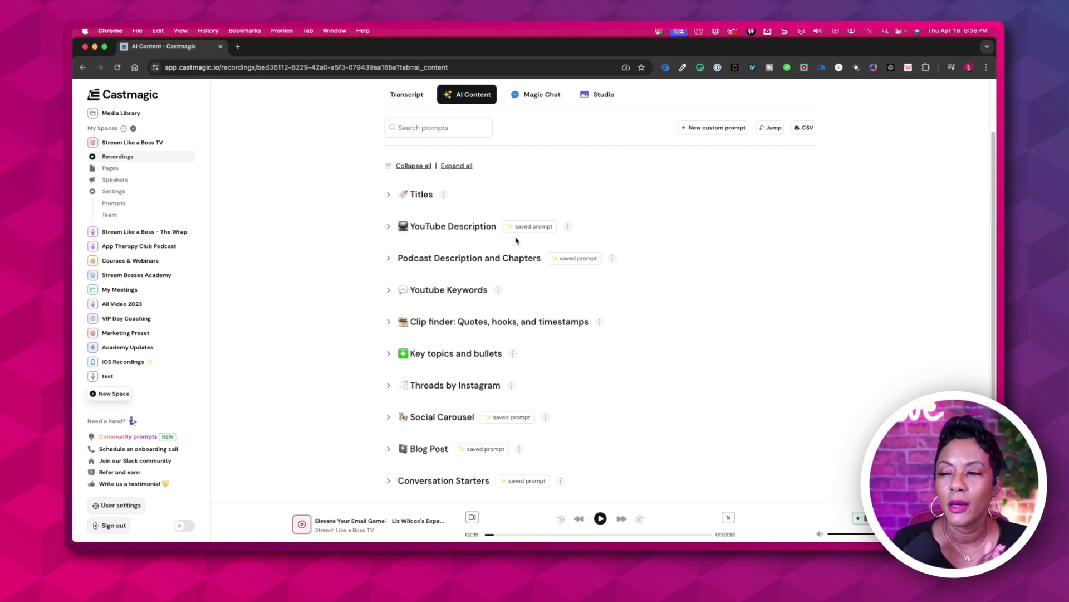
{"action": "left_click", "coordinate": [388, 196]}
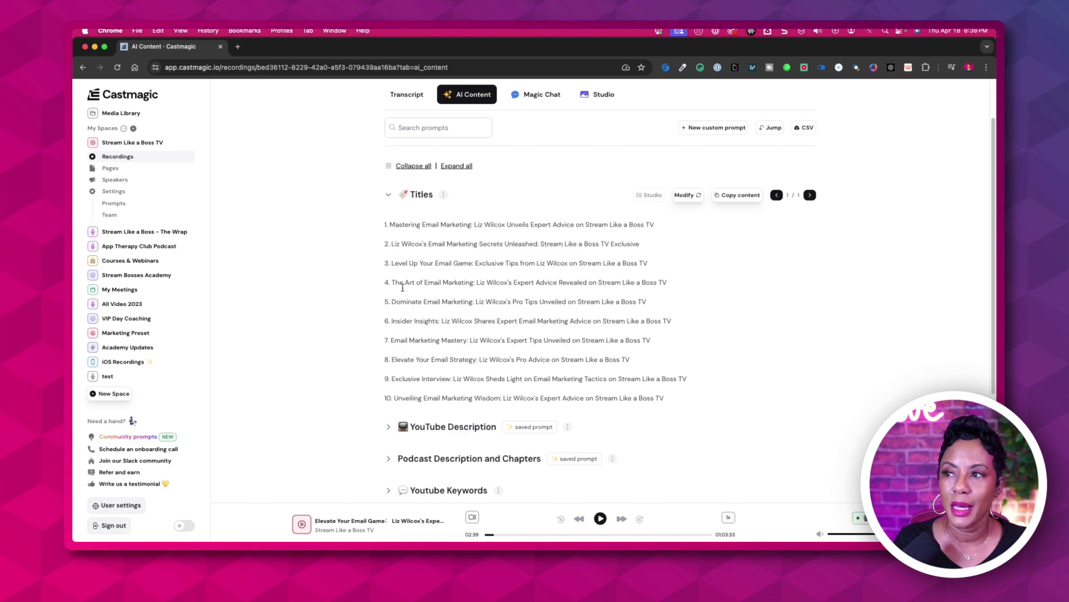
{"action": "scroll", "coordinate": [403, 276], "scroll_direction": "down", "scroll_amount": 3}
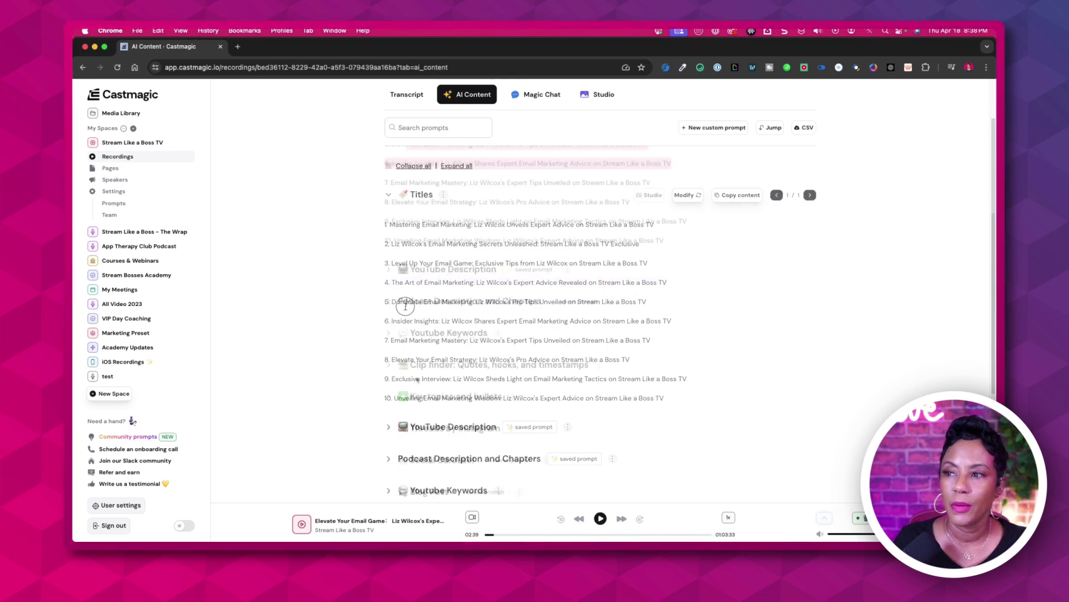
{"action": "left_click", "coordinate": [395, 272]}
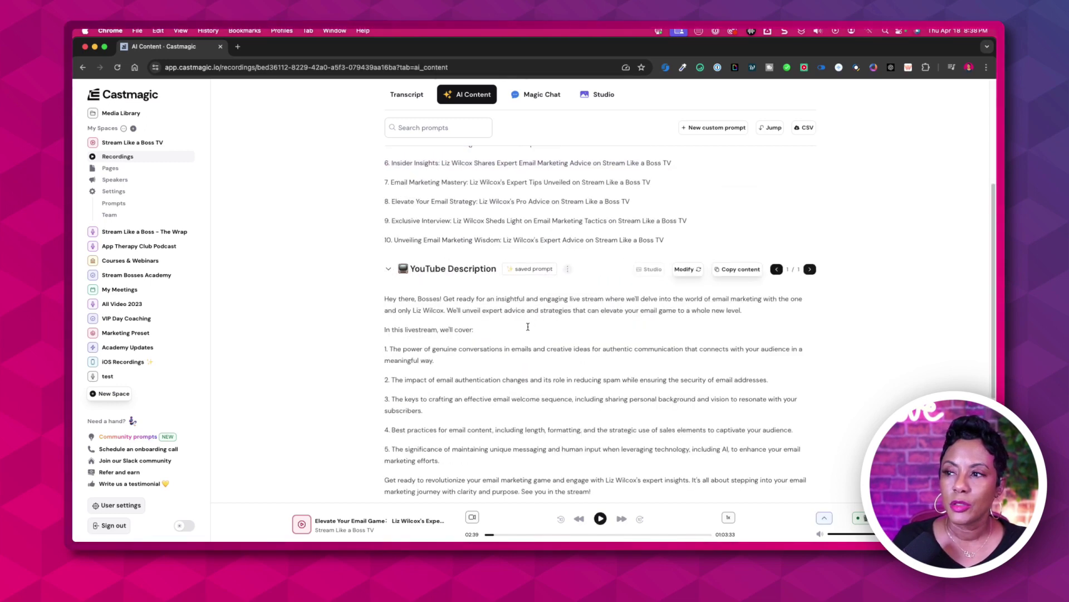
{"action": "scroll", "coordinate": [527, 318], "scroll_direction": "down", "scroll_amount": 1}
{"action": "scroll", "coordinate": [528, 326], "scroll_direction": "down", "scroll_amount": 1}
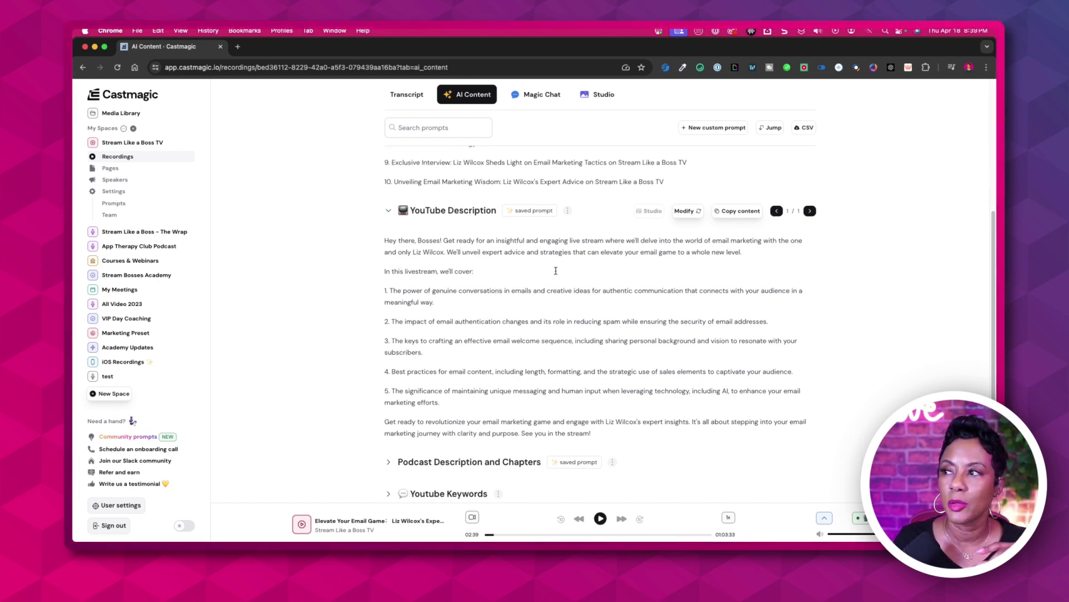
Step: View the modification options for the YouTube Description and dismiss them without choosing one
{"action": "left_click", "coordinate": [686, 210]}
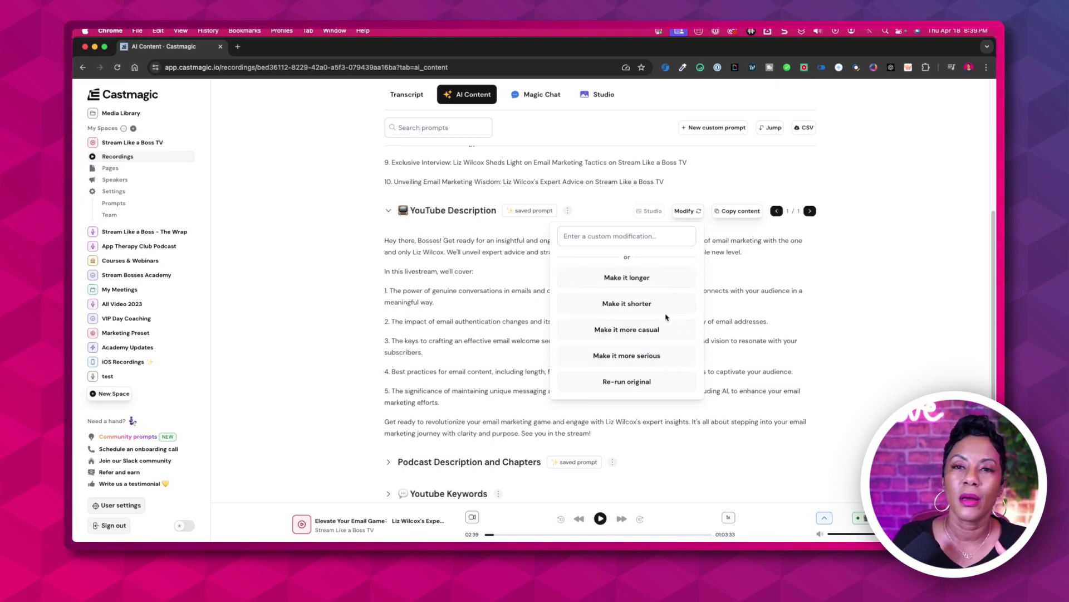
{"action": "left_click", "coordinate": [363, 298]}
{"action": "scroll", "coordinate": [566, 348], "scroll_direction": "down", "scroll_amount": 2}
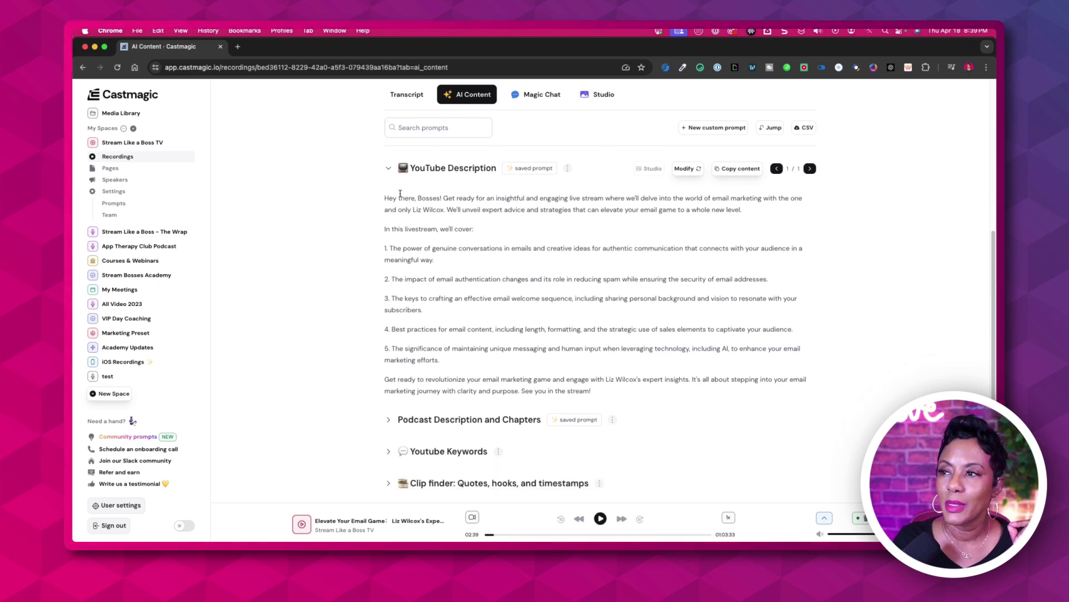
Step: Collapse the YouTube Description and Titles sections again
{"action": "left_click", "coordinate": [386, 168]}
{"action": "scroll", "coordinate": [492, 315], "scroll_direction": "up", "scroll_amount": 3}
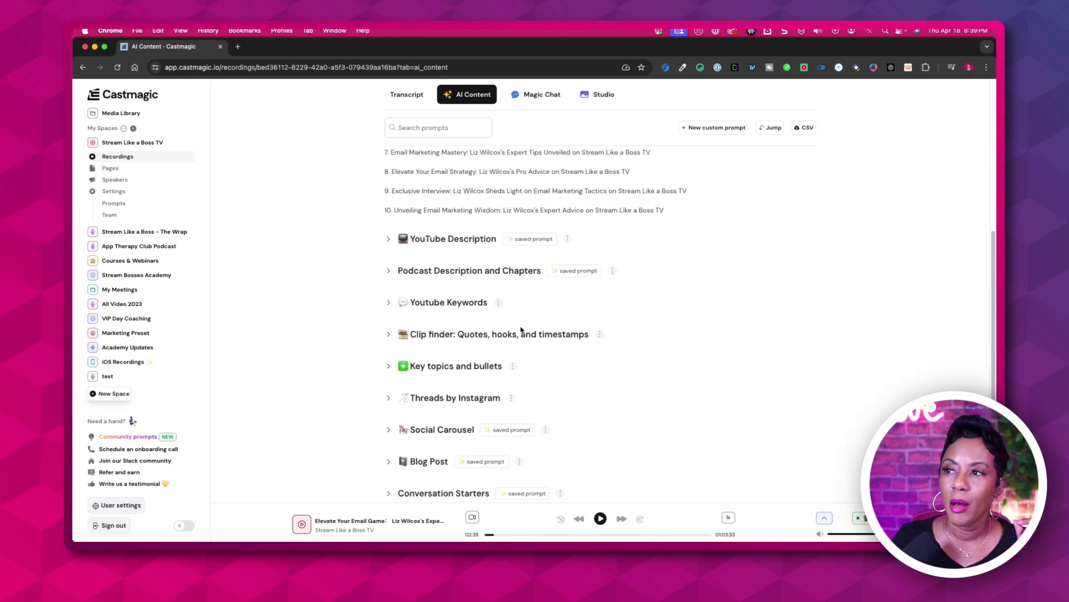
{"action": "scroll", "coordinate": [492, 315], "scroll_direction": "up", "scroll_amount": 5}
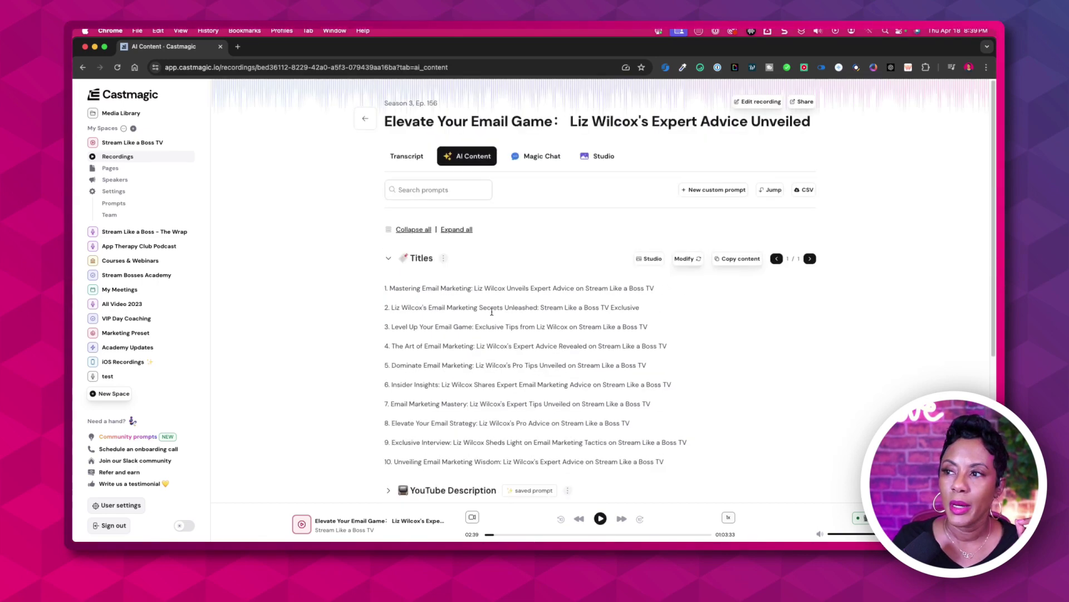
{"action": "left_click", "coordinate": [390, 258]}
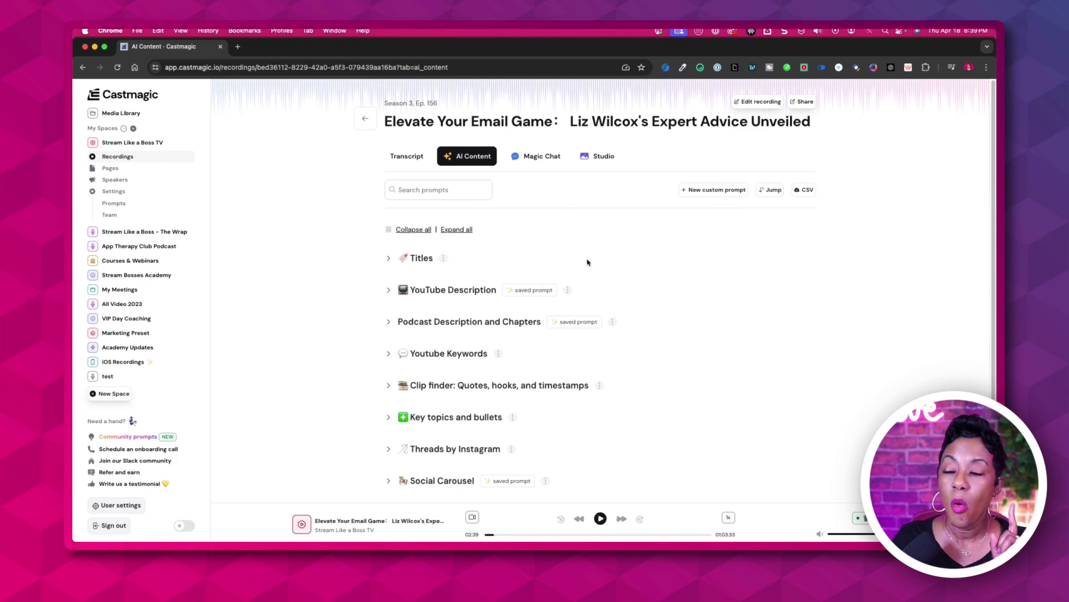
Step: Expand the Social Carousel section and read through its slides down to the call-to-action slide
{"action": "scroll", "coordinate": [587, 279], "scroll_direction": "down", "scroll_amount": 3}
{"action": "scroll", "coordinate": [465, 428], "scroll_direction": "down", "scroll_amount": 2}
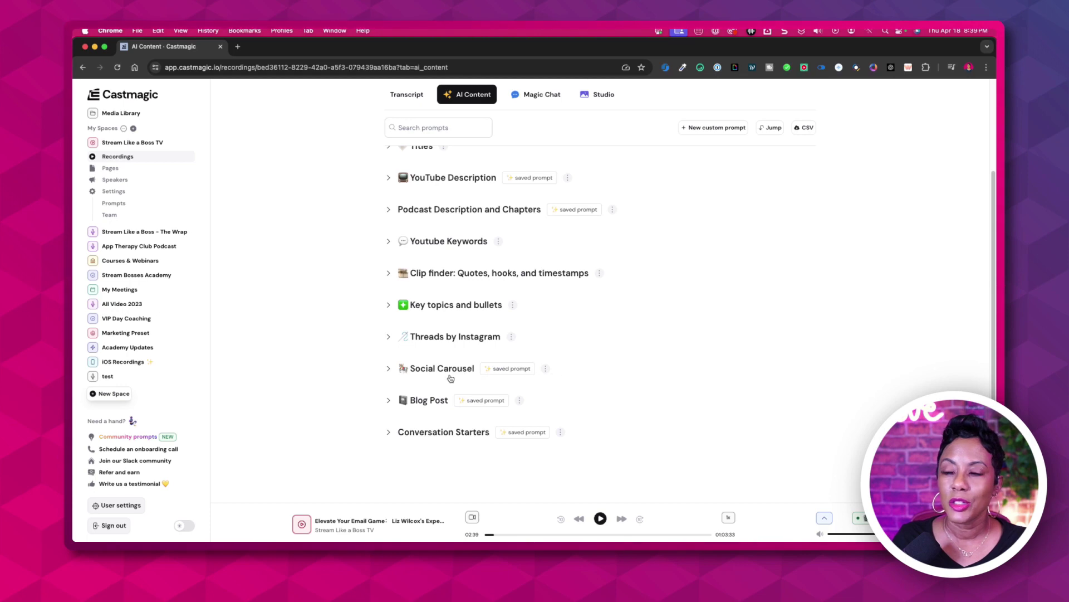
{"action": "left_click", "coordinate": [389, 369]}
{"action": "scroll", "coordinate": [524, 406], "scroll_direction": "down", "scroll_amount": 3}
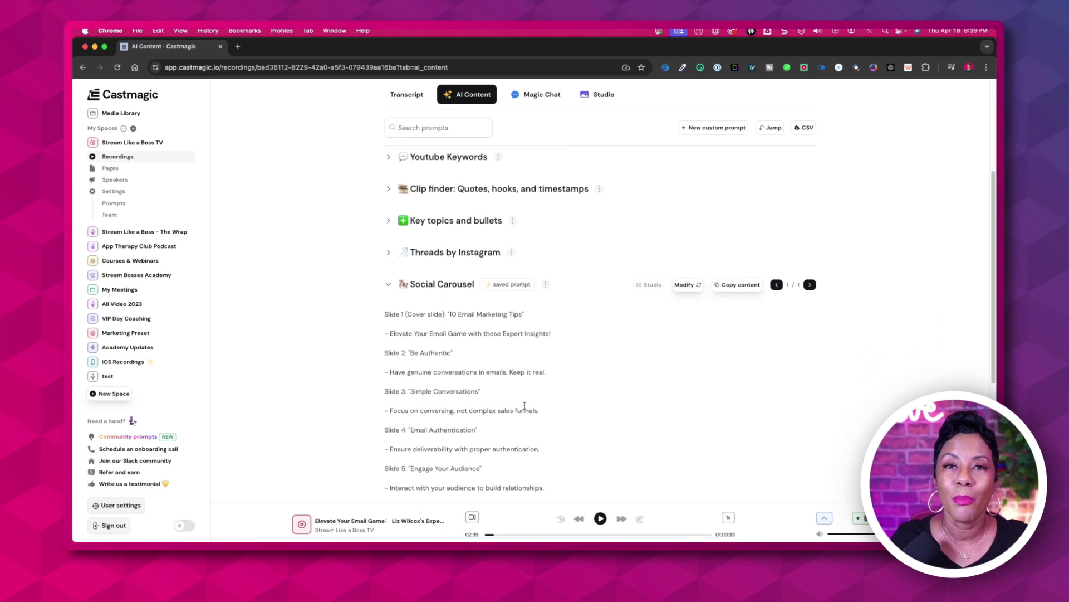
{"action": "scroll", "coordinate": [524, 405], "scroll_direction": "down", "scroll_amount": 2}
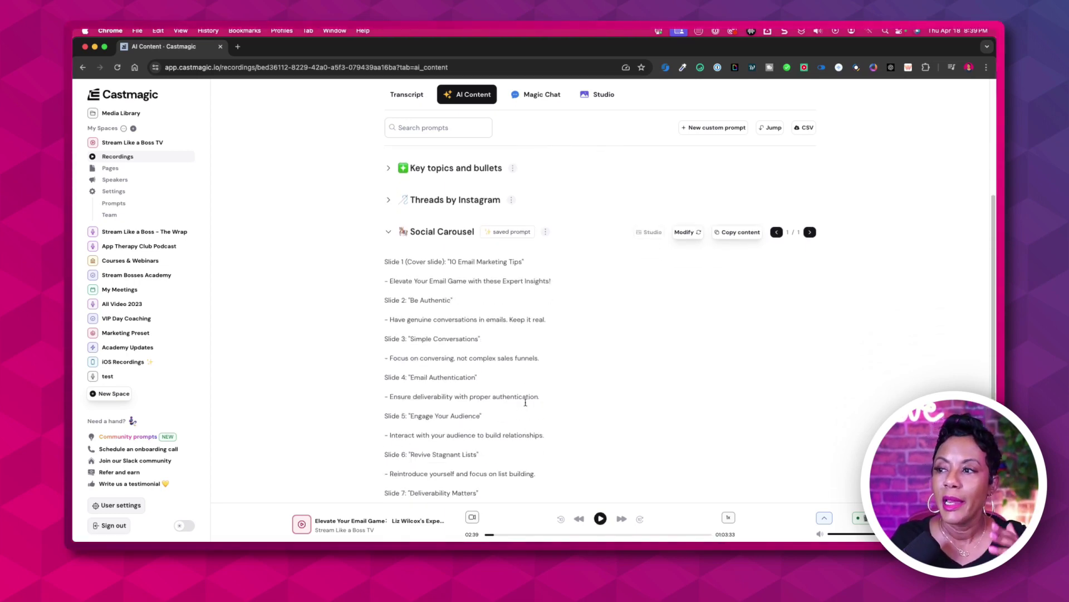
{"action": "scroll", "coordinate": [487, 277], "scroll_direction": "down", "scroll_amount": 3}
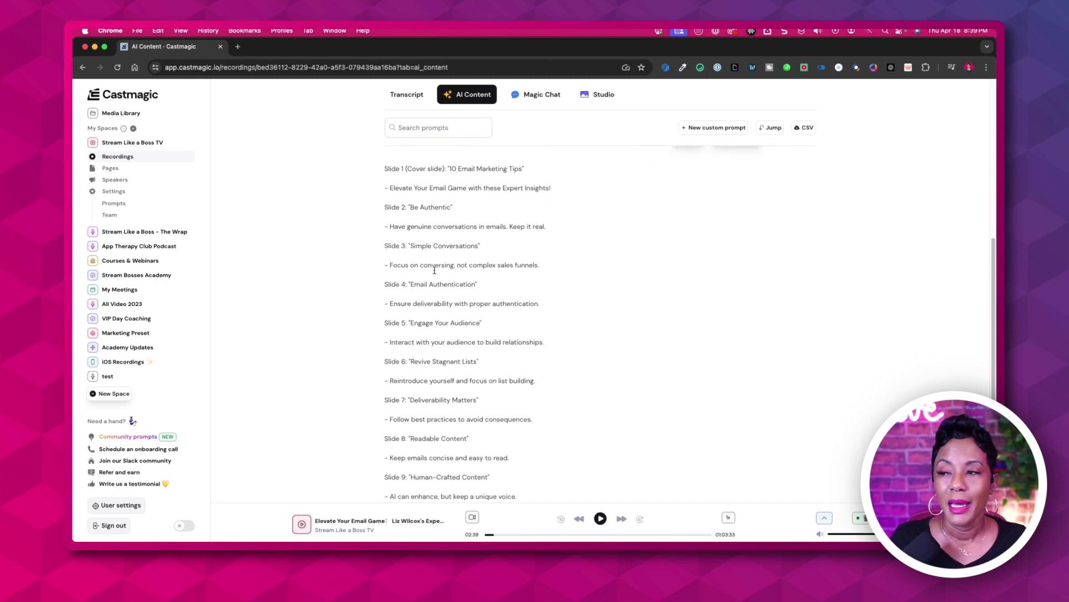
{"action": "scroll", "coordinate": [435, 270], "scroll_direction": "down", "scroll_amount": 5}
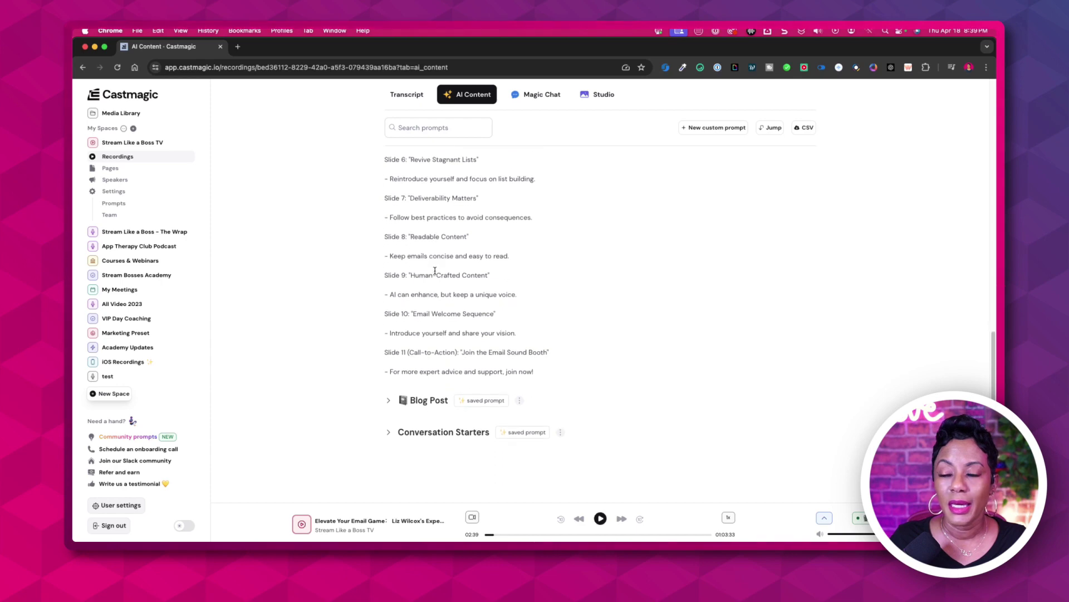
{"action": "scroll", "coordinate": [435, 272], "scroll_direction": "up", "scroll_amount": 4}
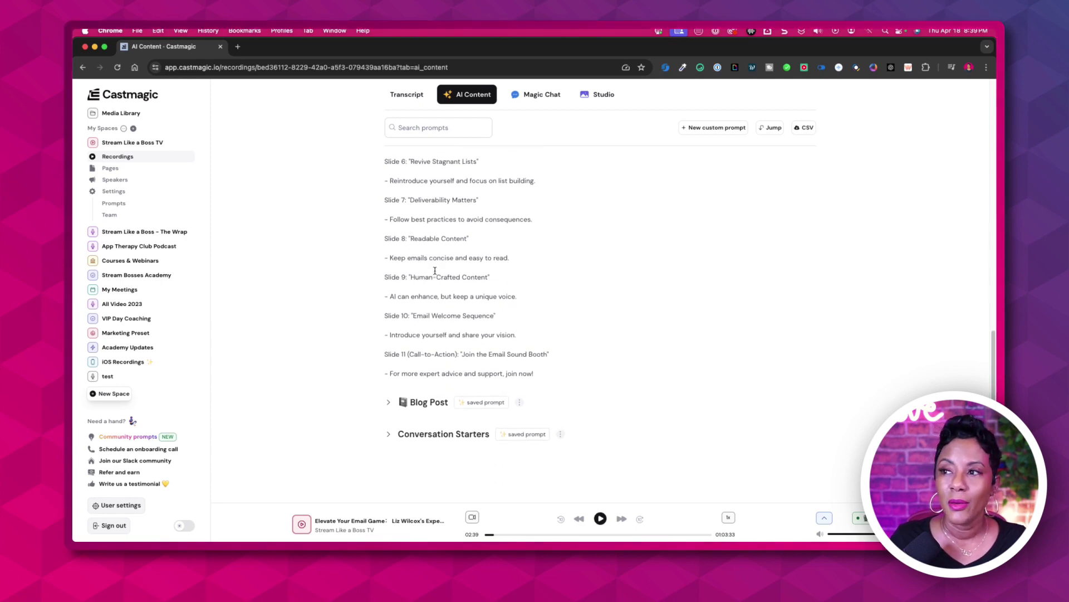
{"action": "scroll", "coordinate": [434, 271], "scroll_direction": "down", "scroll_amount": 4}
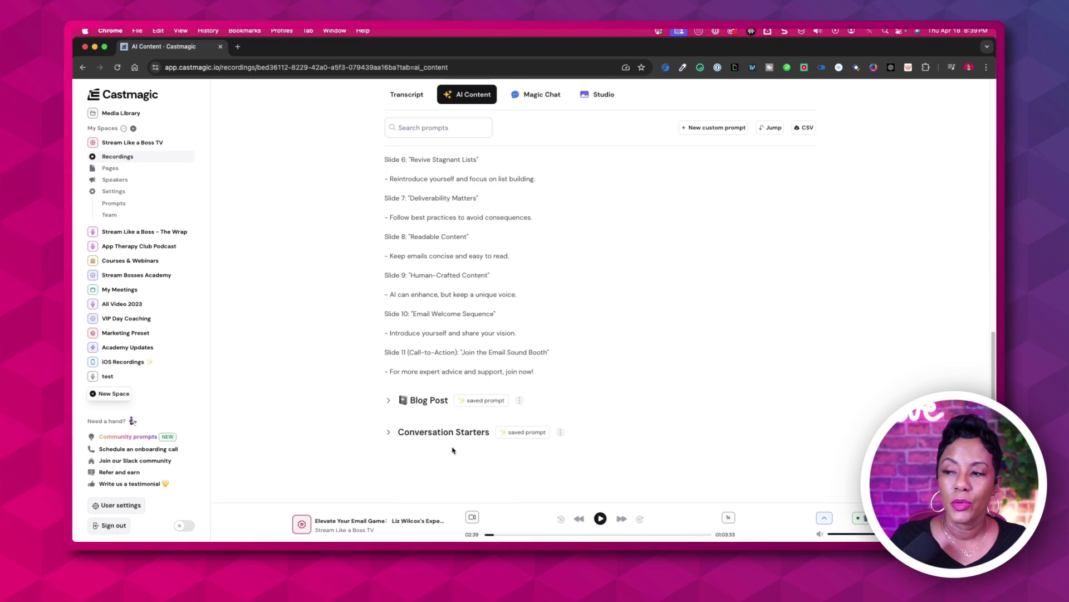
Step: Switch from the AI content to the recording's Magic Chat and focus the question field
{"action": "scroll", "coordinate": [458, 368], "scroll_direction": "up", "scroll_amount": 10}
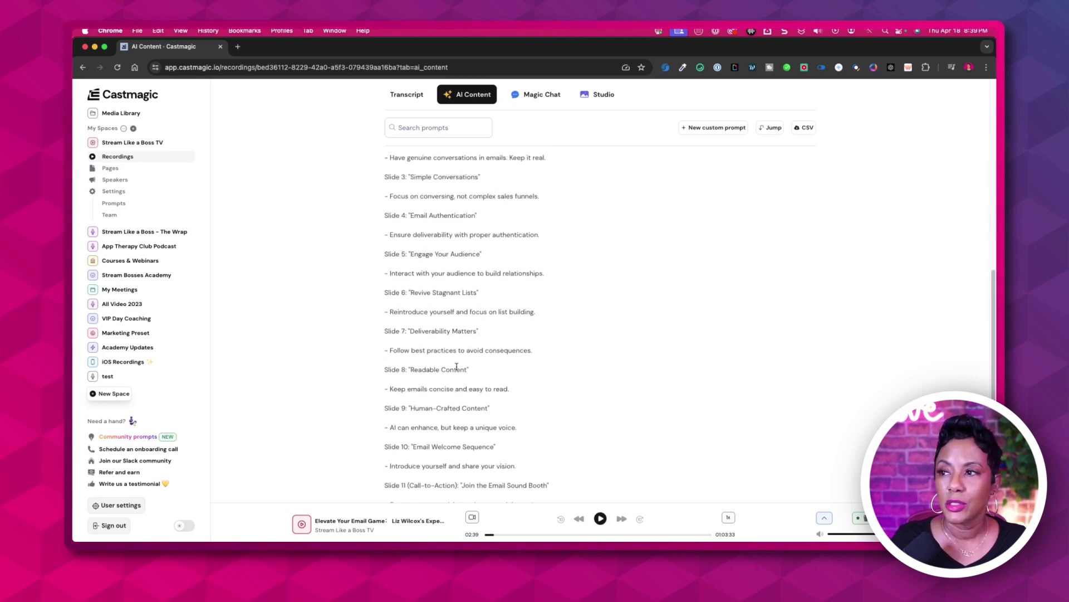
{"action": "scroll", "coordinate": [457, 370], "scroll_direction": "up", "scroll_amount": 1}
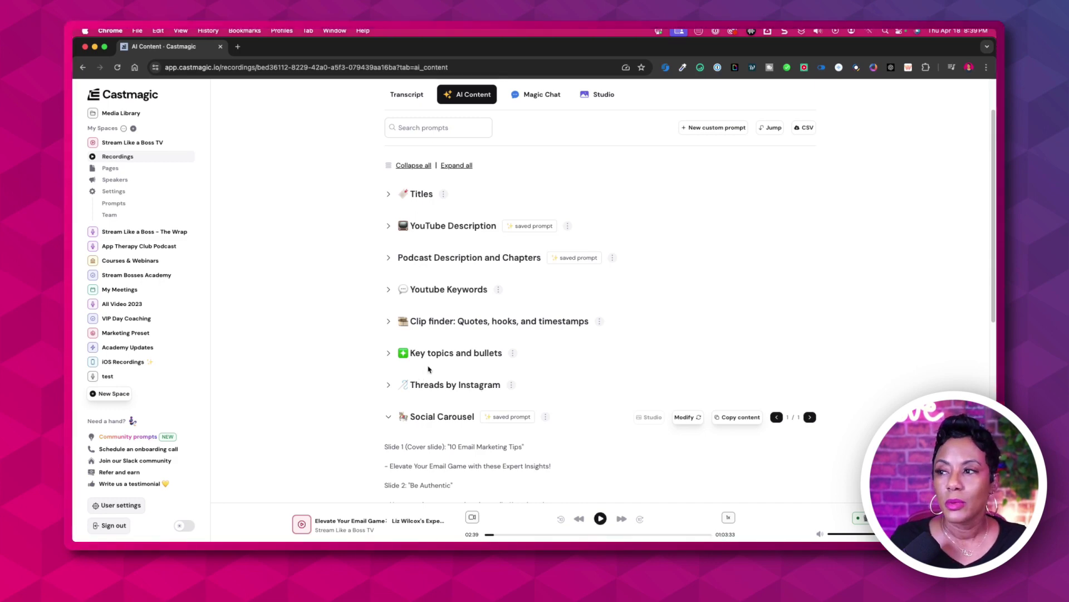
{"action": "scroll", "coordinate": [561, 219], "scroll_direction": "up", "scroll_amount": 1}
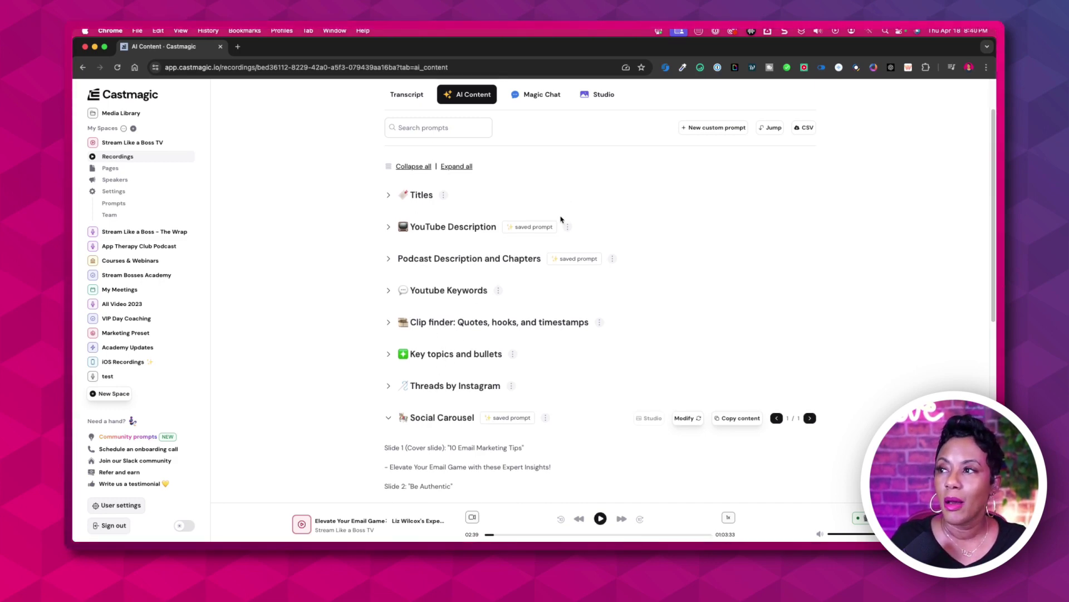
{"action": "scroll", "coordinate": [562, 220], "scroll_direction": "up", "scroll_amount": 3}
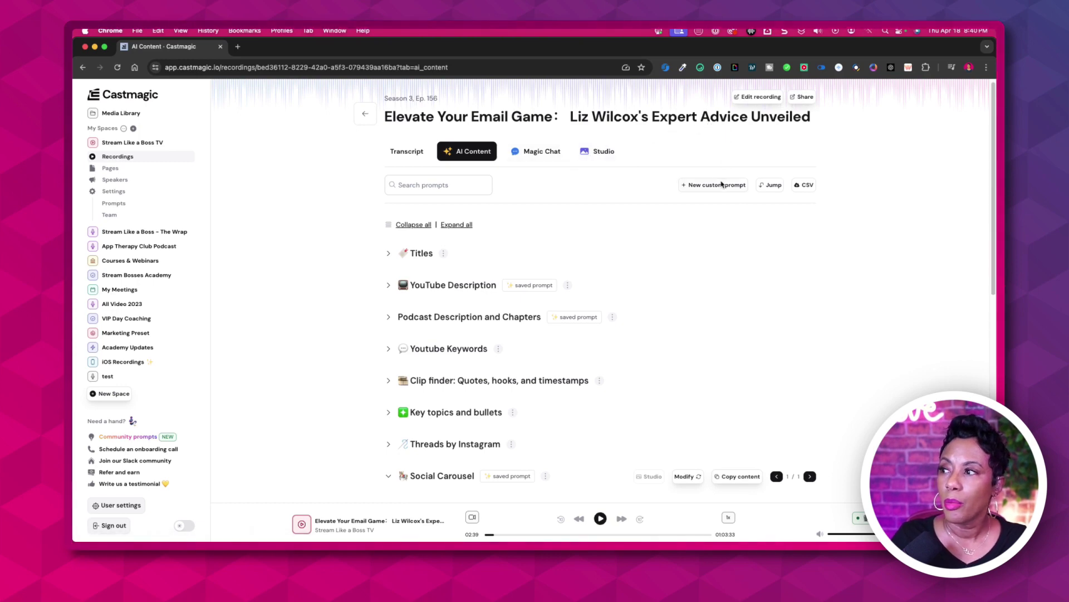
{"action": "left_click", "coordinate": [529, 151]}
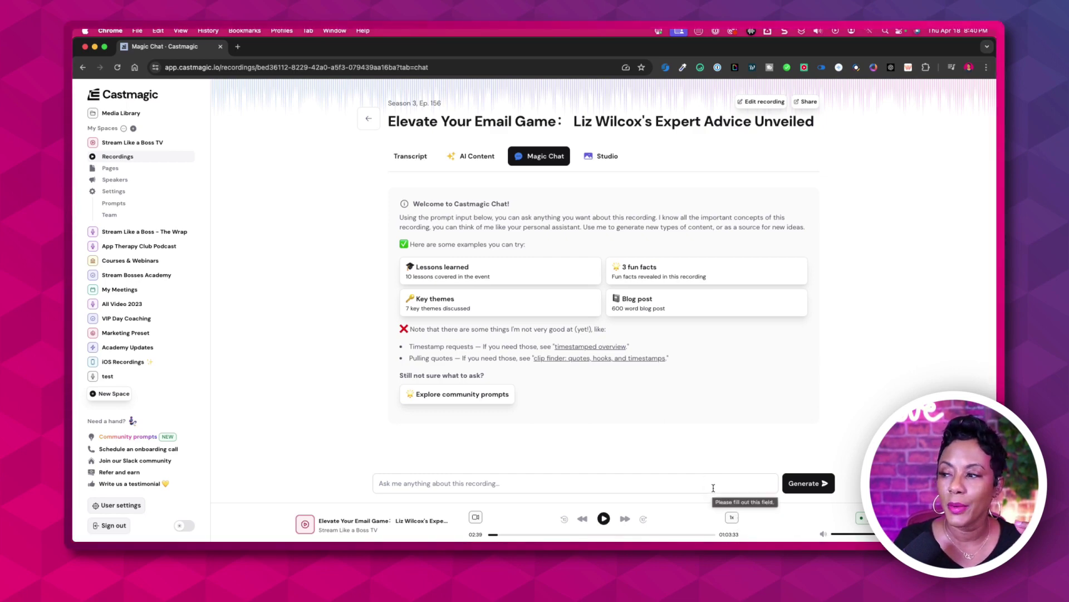
{"action": "left_click", "coordinate": [775, 483]}
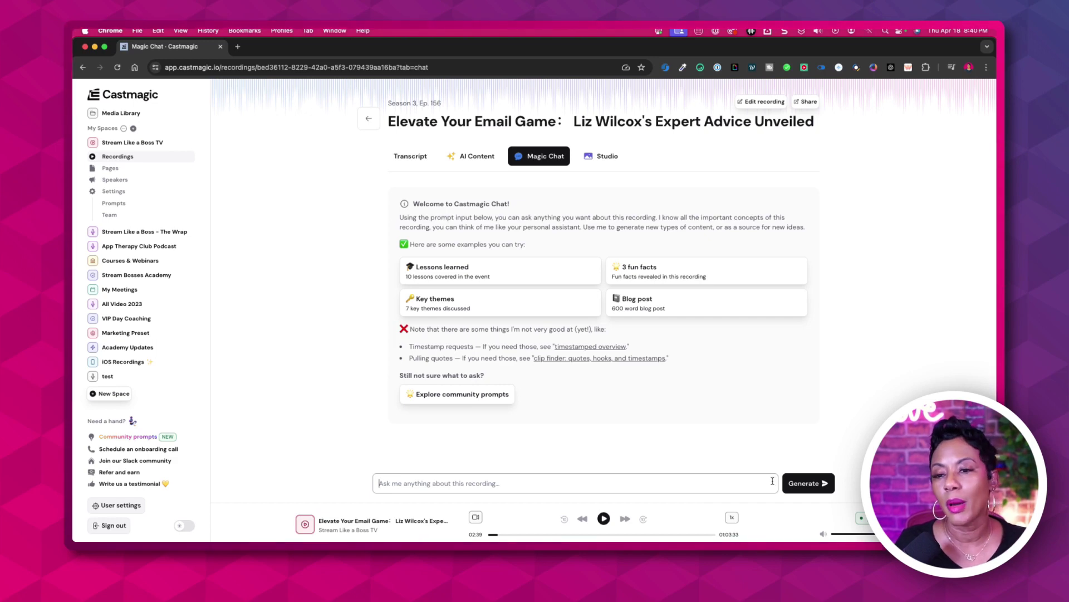
Step: Open the featured community prompts from Magic Chat and browse the first page of prompts to its end
{"action": "left_click", "coordinate": [457, 393]}
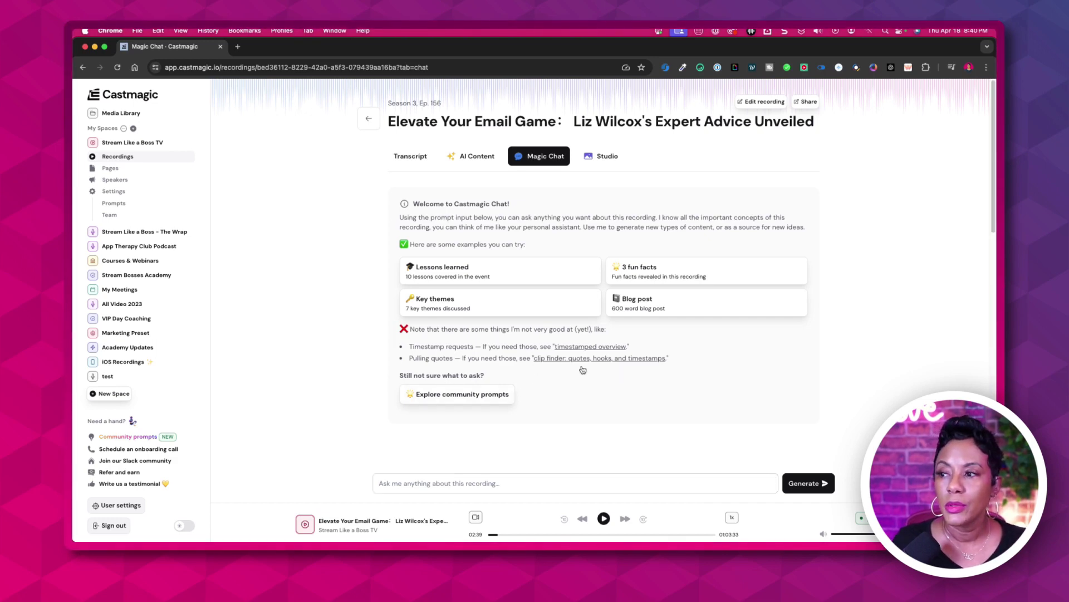
{"action": "scroll", "coordinate": [535, 364], "scroll_direction": "down", "scroll_amount": 3}
{"action": "scroll", "coordinate": [535, 365], "scroll_direction": "down", "scroll_amount": 10}
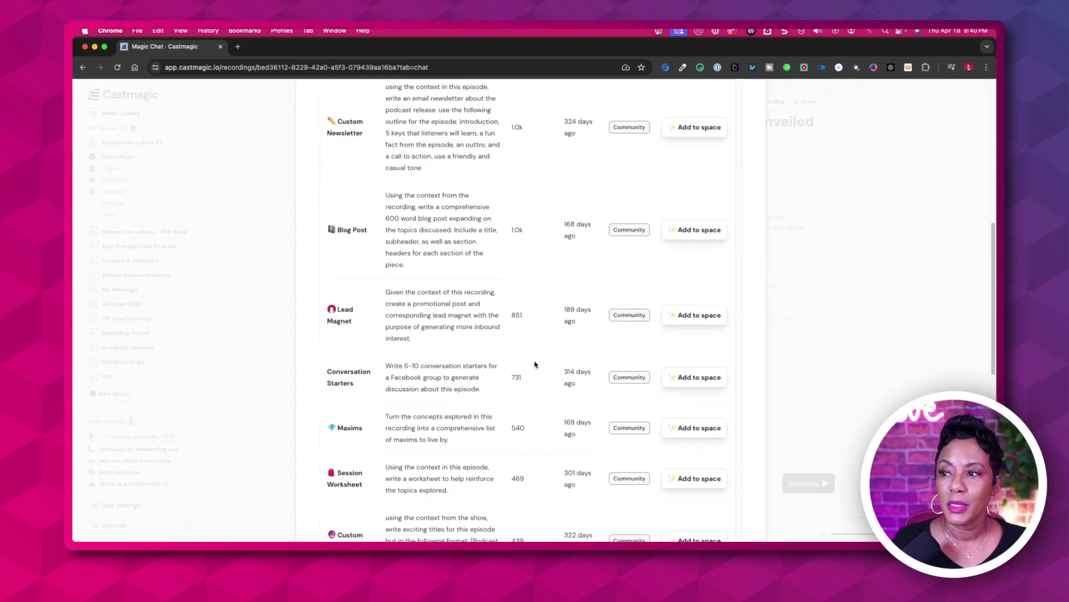
{"action": "scroll", "coordinate": [534, 364], "scroll_direction": "up", "scroll_amount": 15}
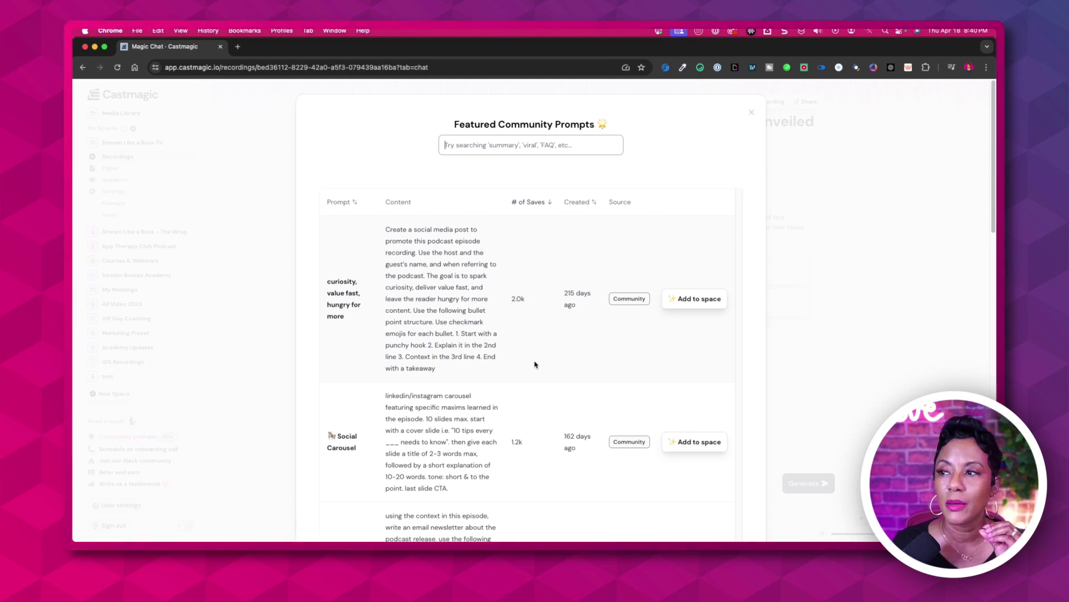
{"action": "scroll", "coordinate": [535, 364], "scroll_direction": "down", "scroll_amount": 5}
{"action": "scroll", "coordinate": [534, 364], "scroll_direction": "up", "scroll_amount": 5}
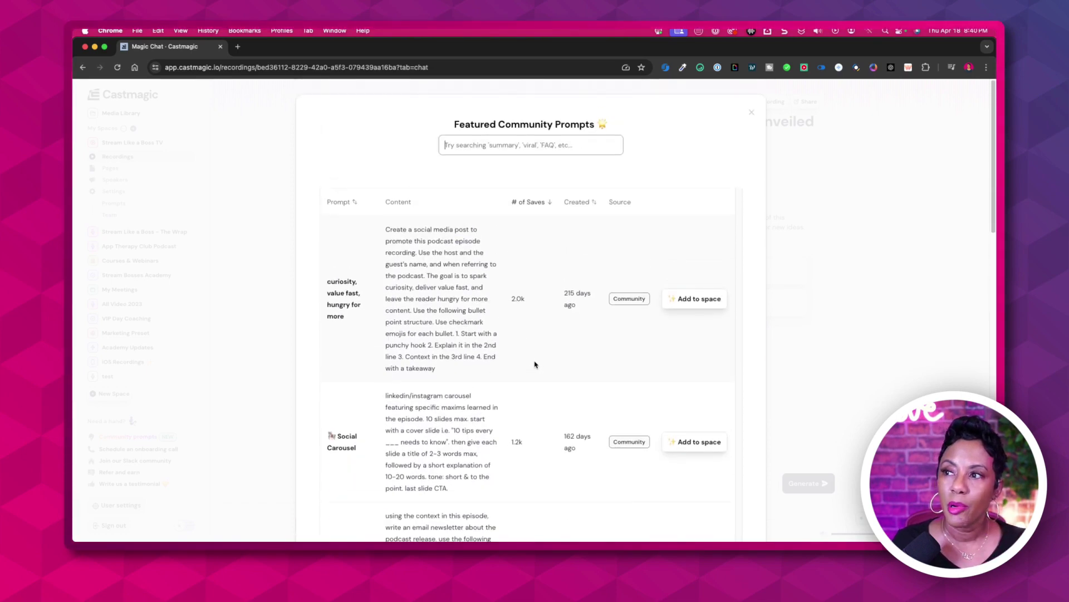
{"action": "scroll", "coordinate": [534, 364], "scroll_direction": "down", "scroll_amount": 15}
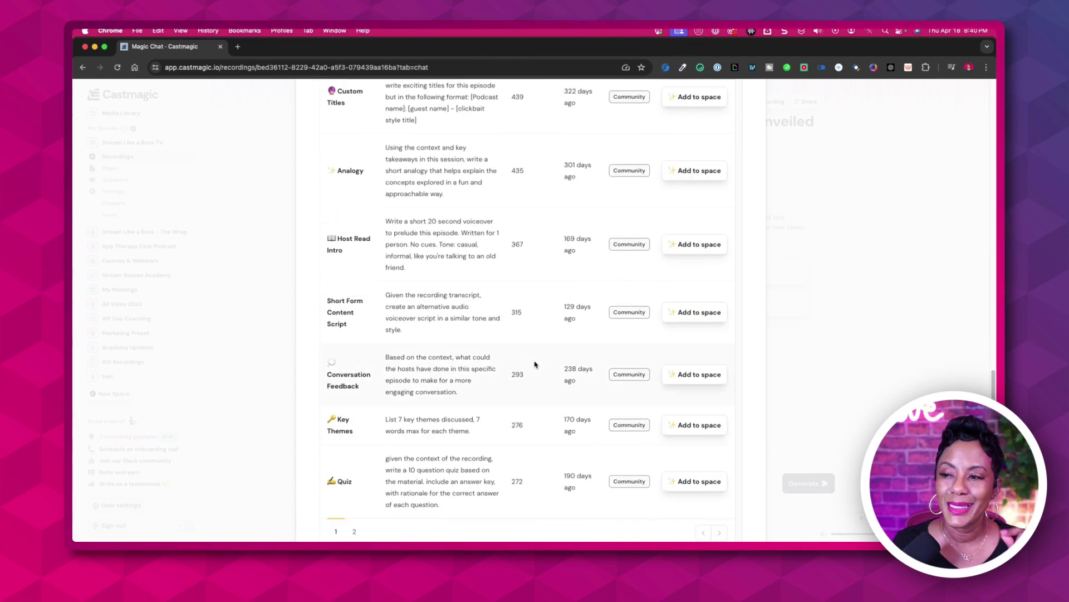
{"action": "scroll", "coordinate": [535, 364], "scroll_direction": "down", "scroll_amount": 3}
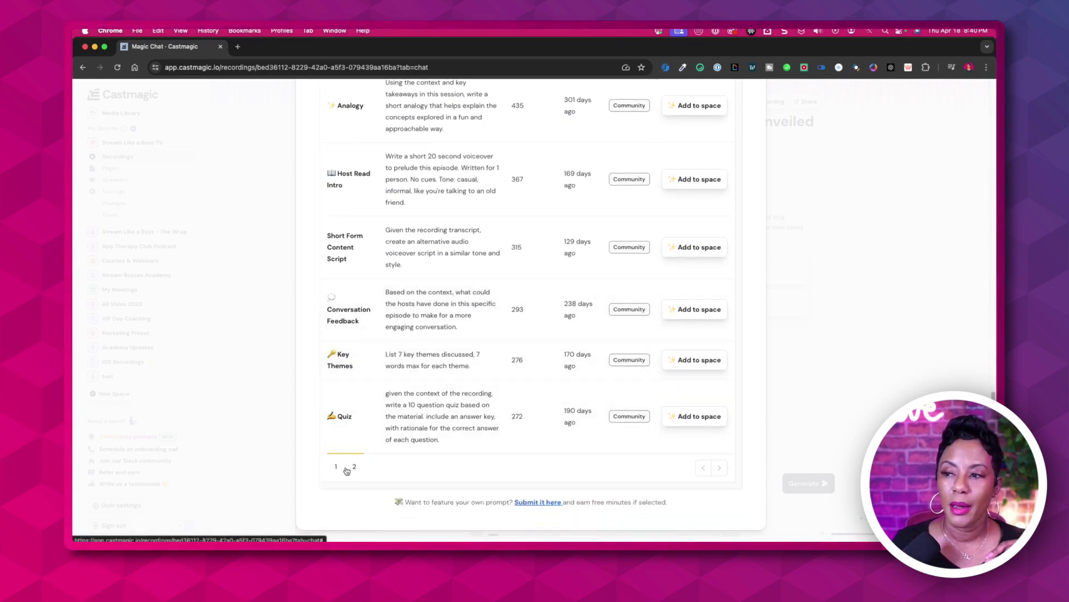
Step: Review the second page of community prompts and return to the first page
{"action": "left_click", "coordinate": [355, 468]}
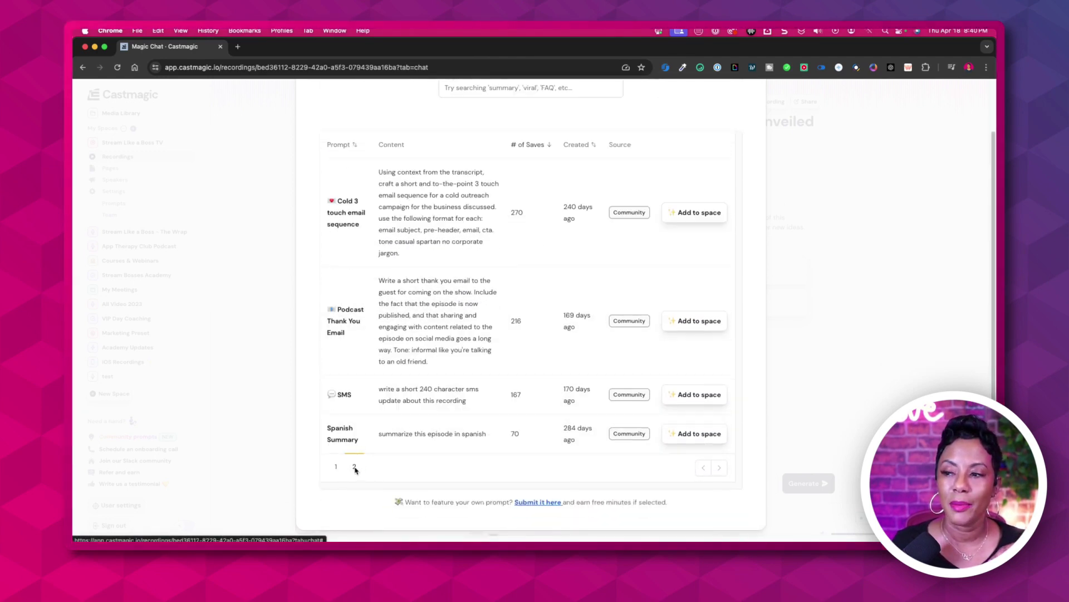
{"action": "scroll", "coordinate": [442, 430], "scroll_direction": "up", "scroll_amount": 2}
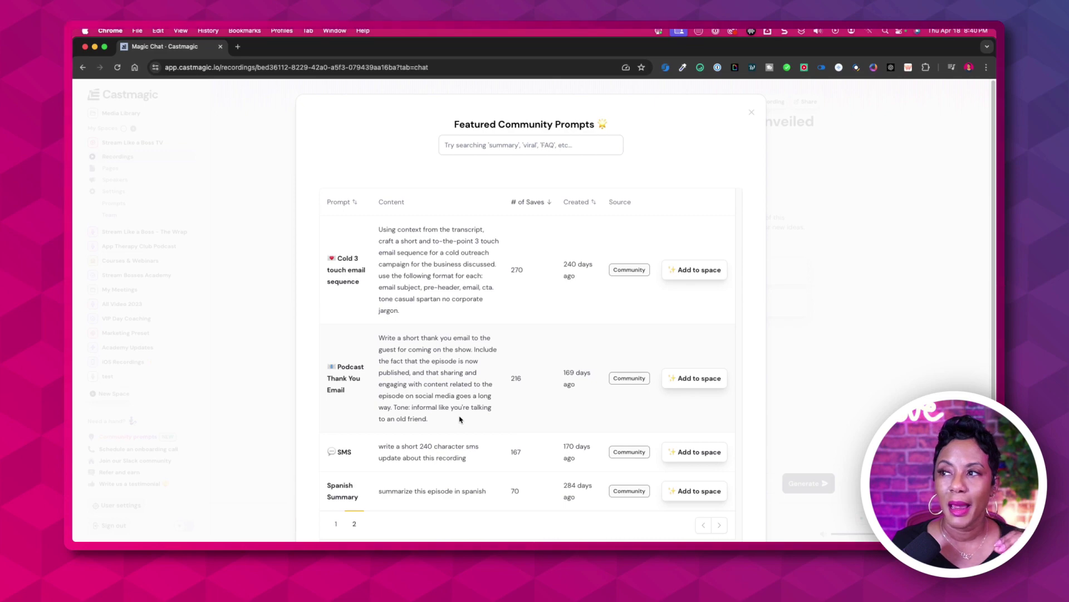
{"action": "scroll", "coordinate": [460, 418], "scroll_direction": "down", "scroll_amount": 2}
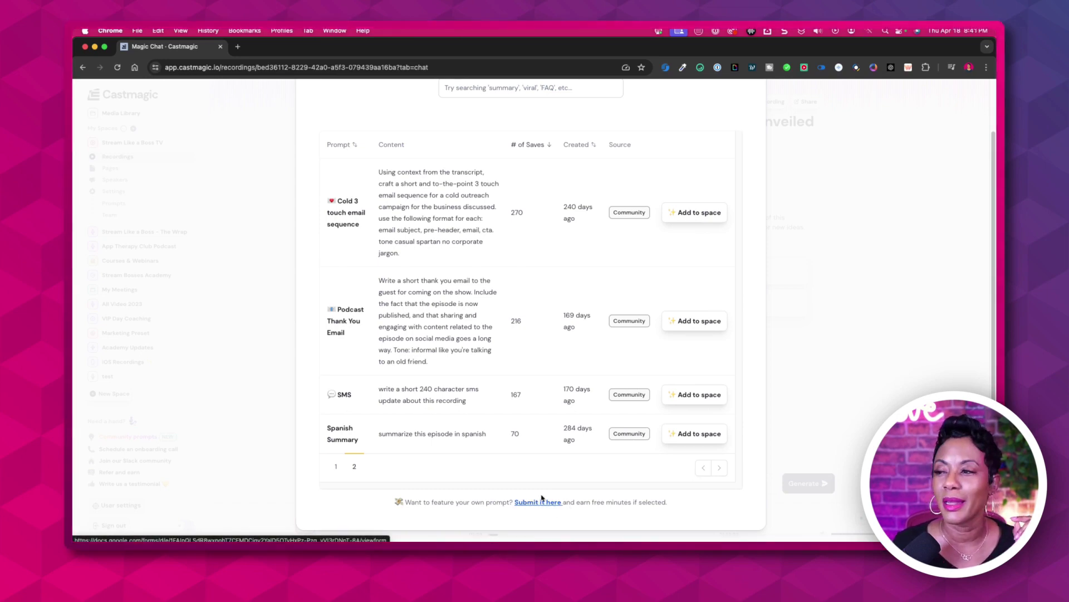
{"action": "left_click", "coordinate": [335, 468]}
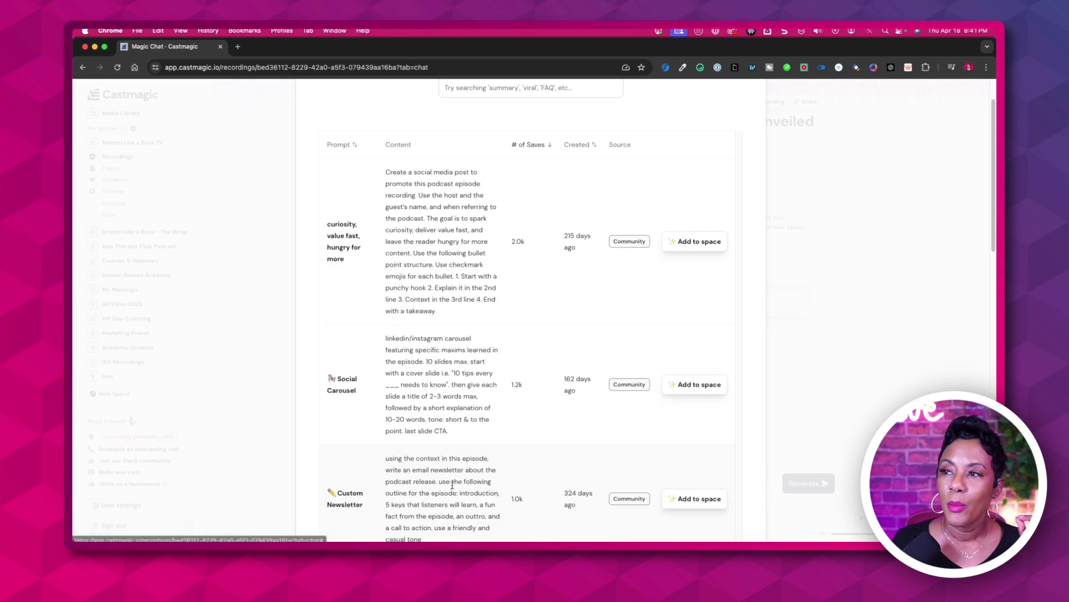
Step: Close the featured community prompts and open the recording's Studio
{"action": "scroll", "coordinate": [534, 340], "scroll_direction": "up", "scroll_amount": 2}
{"action": "left_click", "coordinate": [752, 112]}
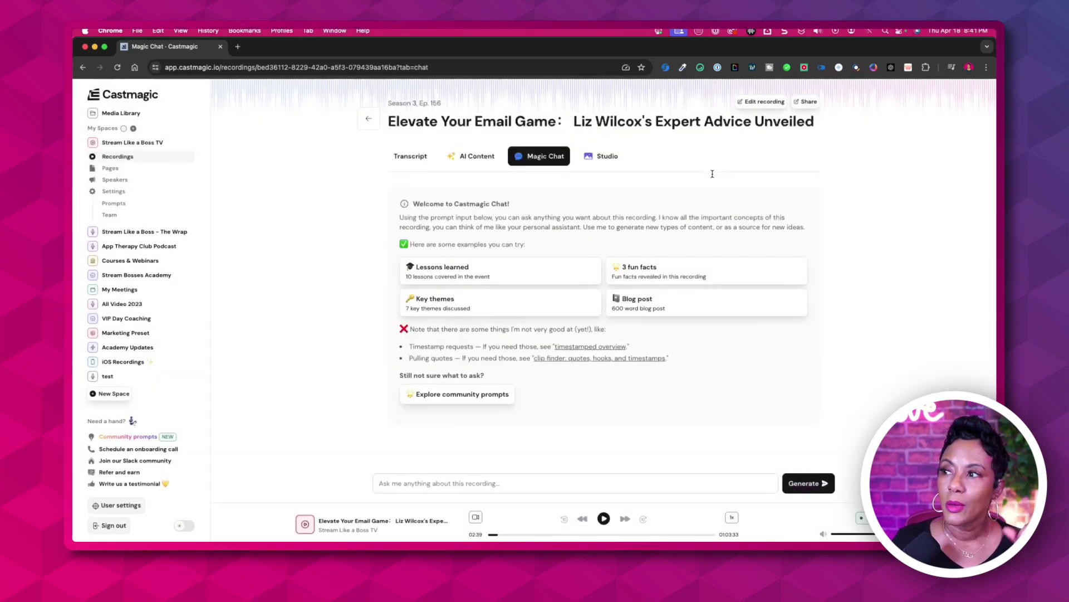
{"action": "left_click", "coordinate": [611, 157]}
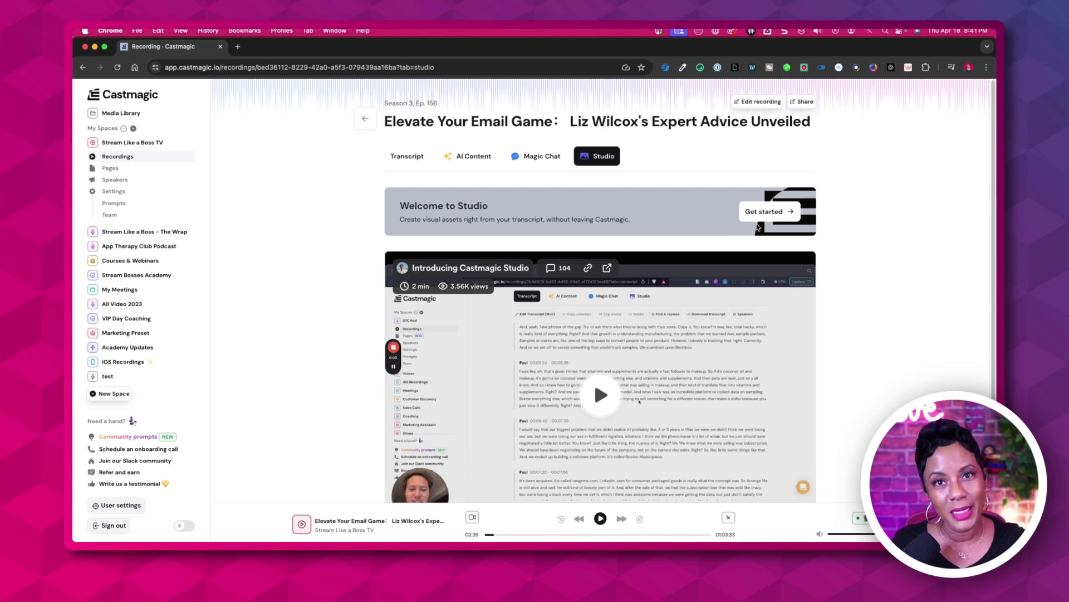
Step: Start a quote card from the recording's Studio, try yellow, black and white backgrounds, return to yellow, and close Clip Studio
{"action": "left_click", "coordinate": [756, 219]}
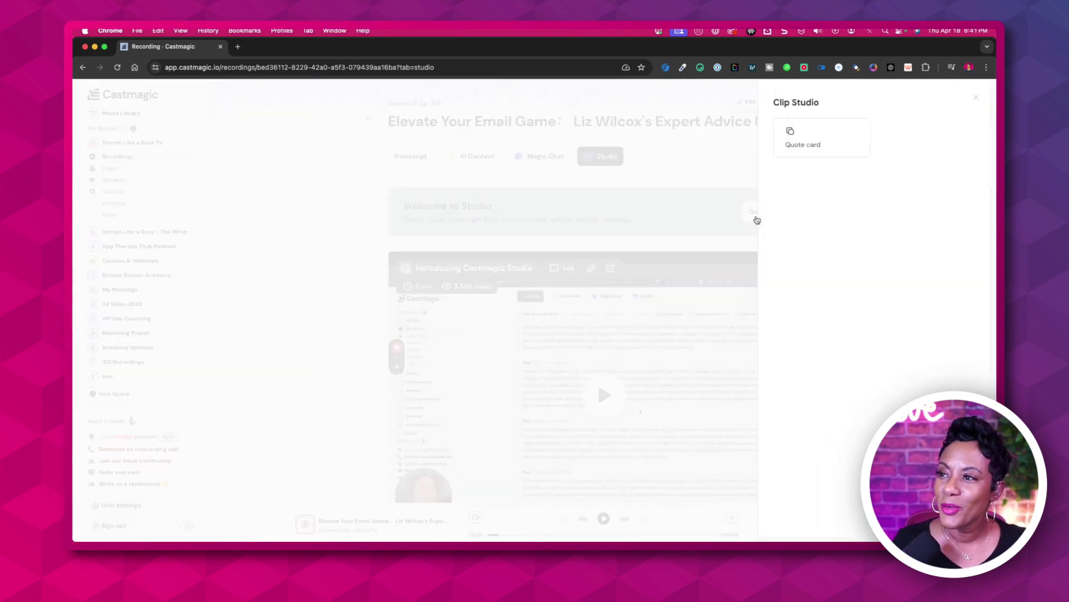
{"action": "left_click", "coordinate": [805, 148]}
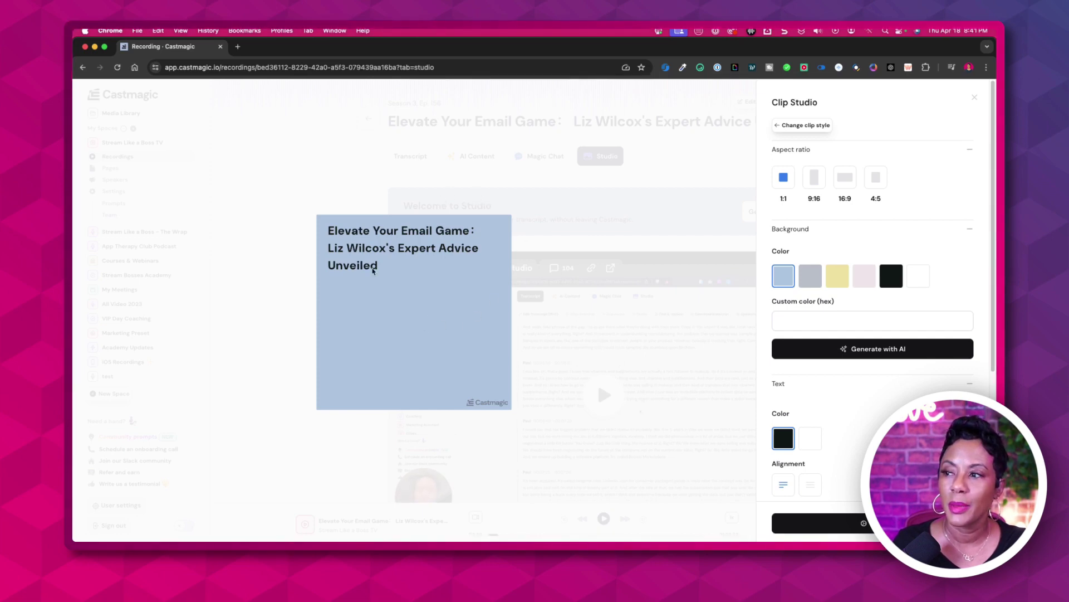
{"action": "left_click", "coordinate": [837, 276]}
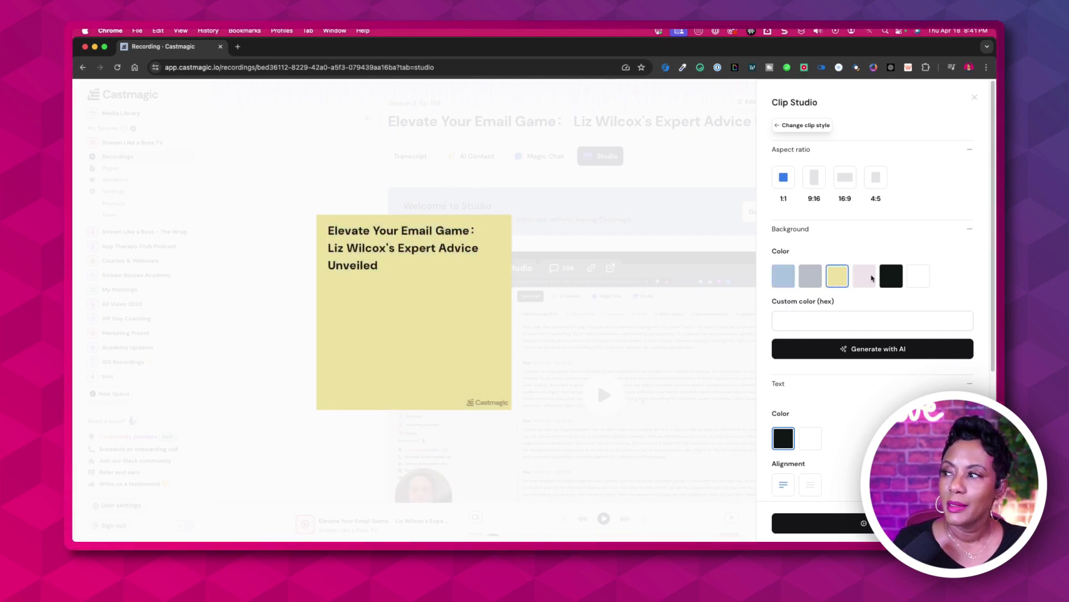
{"action": "left_click", "coordinate": [871, 279]}
{"action": "left_click", "coordinate": [880, 279]}
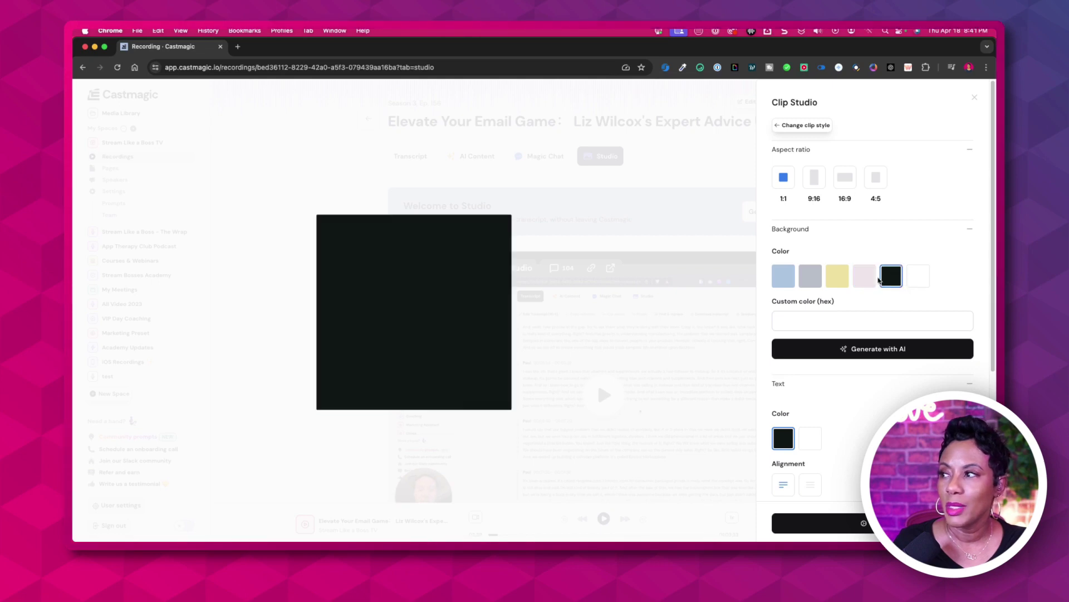
{"action": "left_click", "coordinate": [917, 280]}
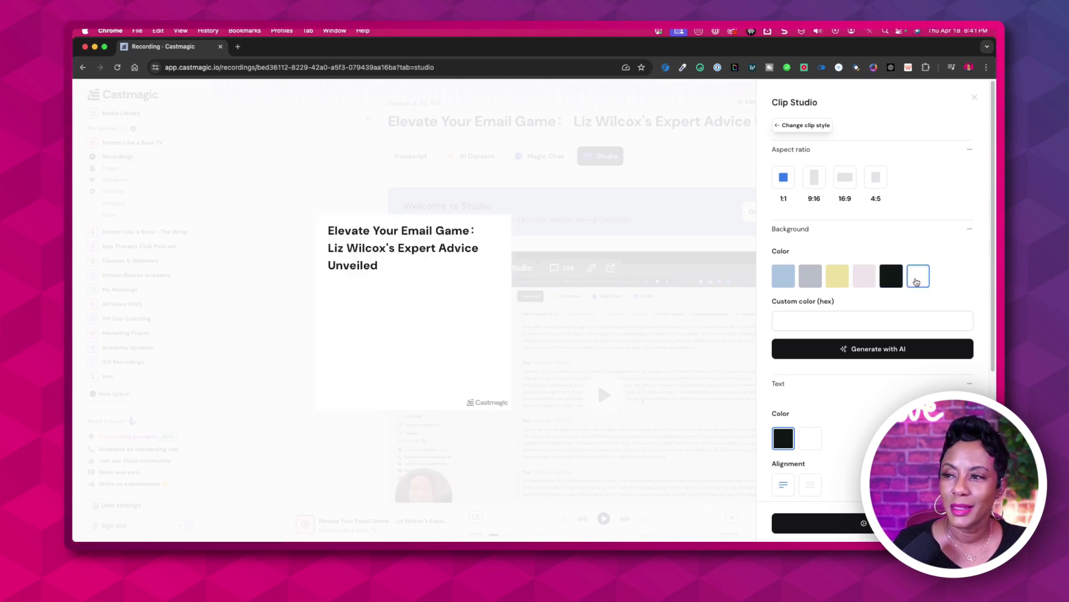
{"action": "left_click", "coordinate": [838, 276]}
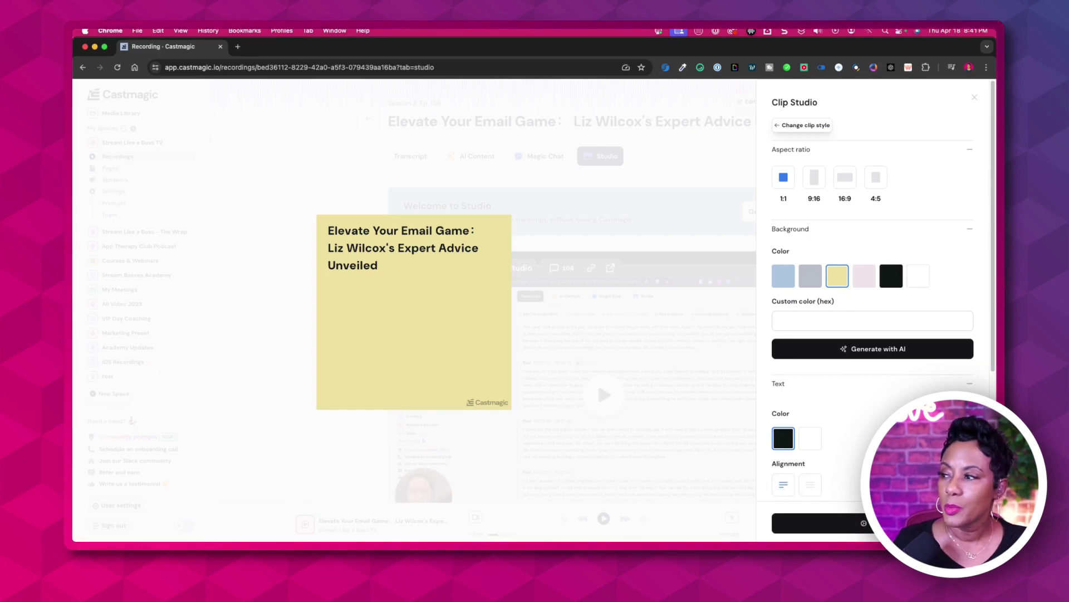
{"action": "left_click", "coordinate": [818, 126]}
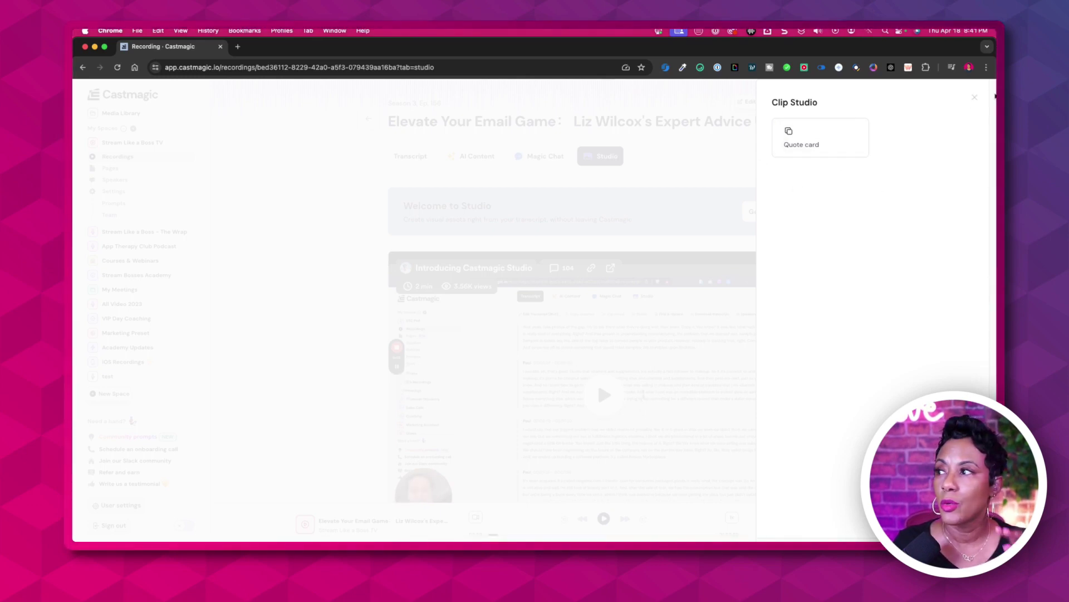
{"action": "left_click", "coordinate": [975, 98]}
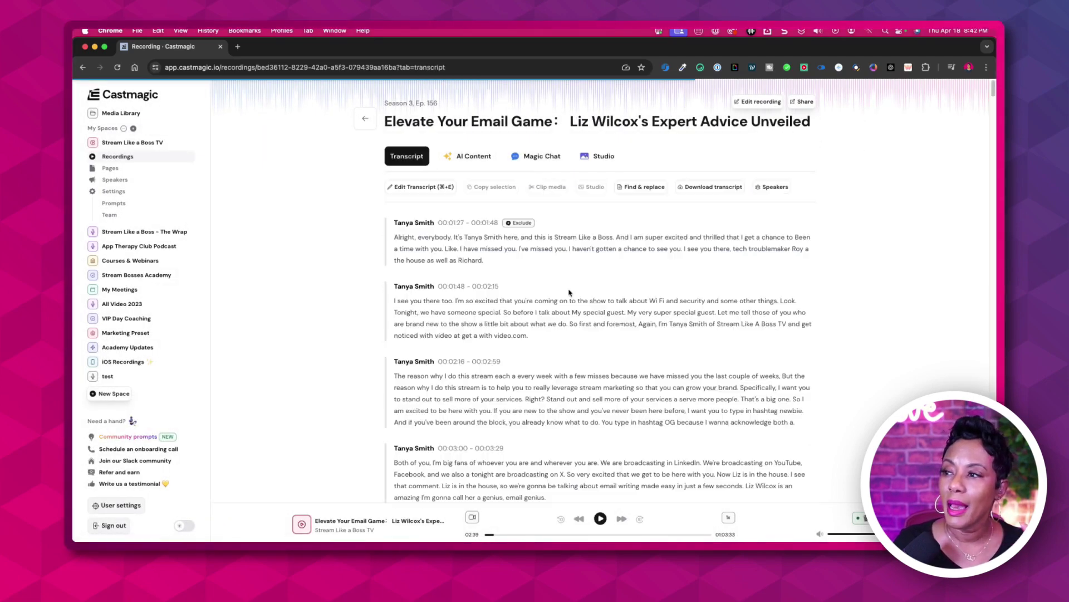
Step: Preview the transcript passage "this is Stream Like a Boss. And I am super" as a quote card, then close it and pause playback
{"action": "left_click", "coordinate": [538, 239]}
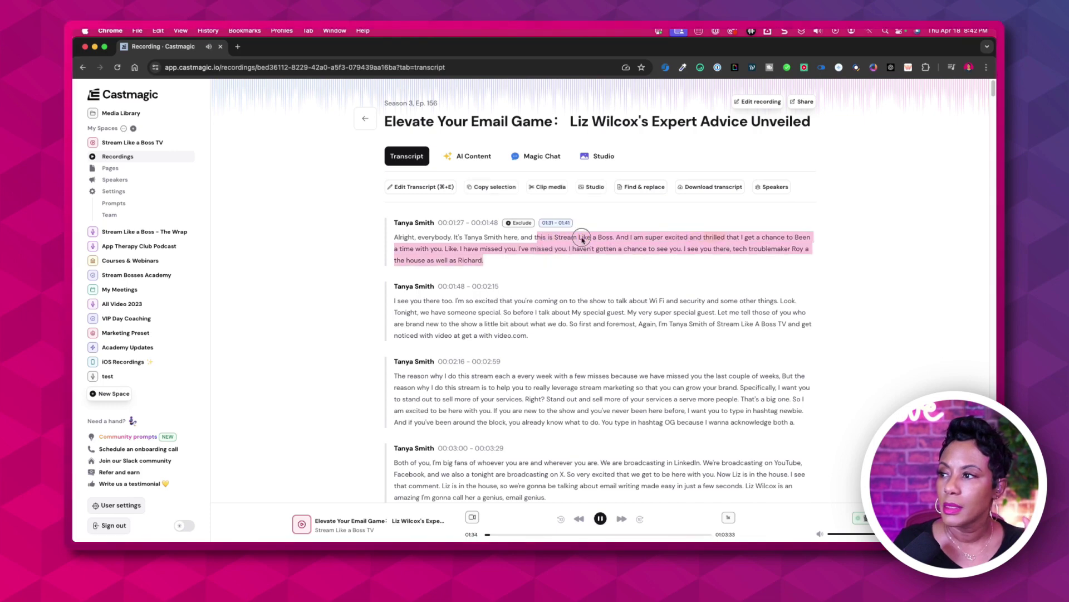
{"action": "left_click_drag", "start_coordinate": [538, 240], "coordinate": [654, 241]}
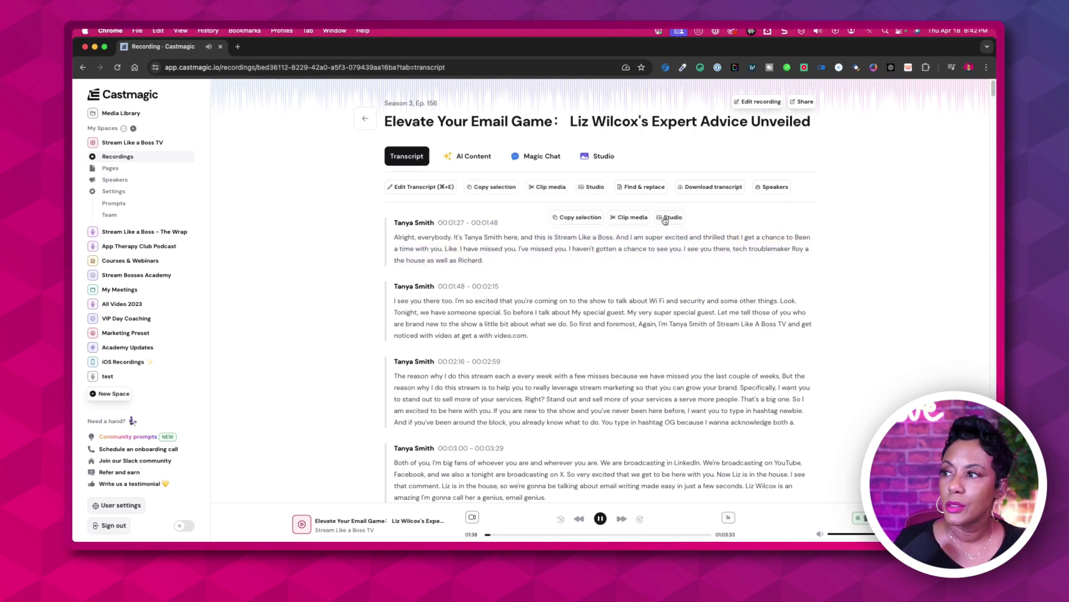
{"action": "left_click", "coordinate": [657, 221]}
{"action": "left_click", "coordinate": [835, 142]}
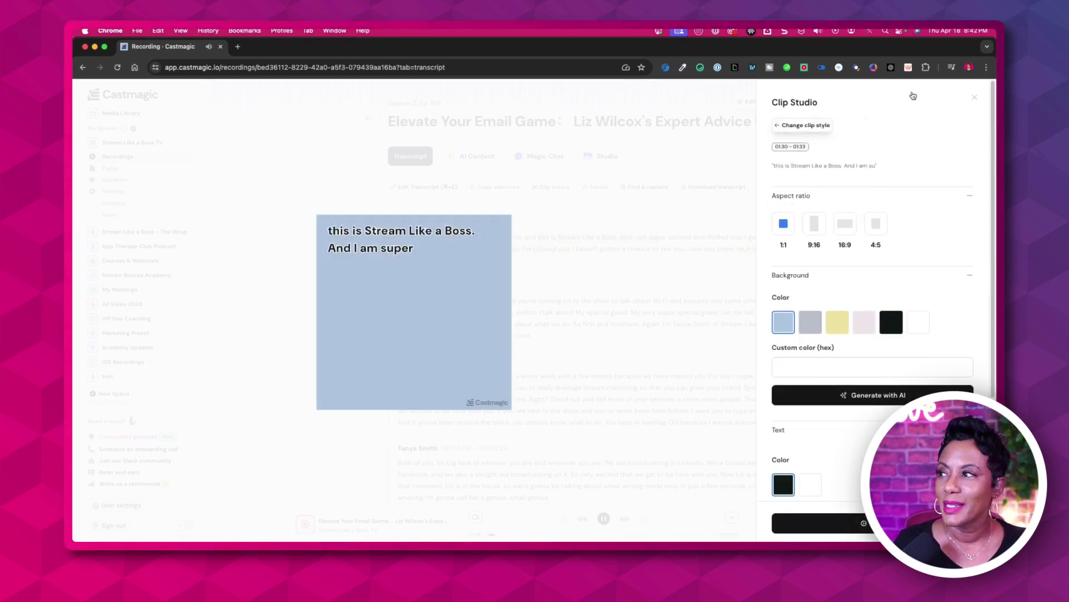
{"action": "left_click", "coordinate": [975, 98]}
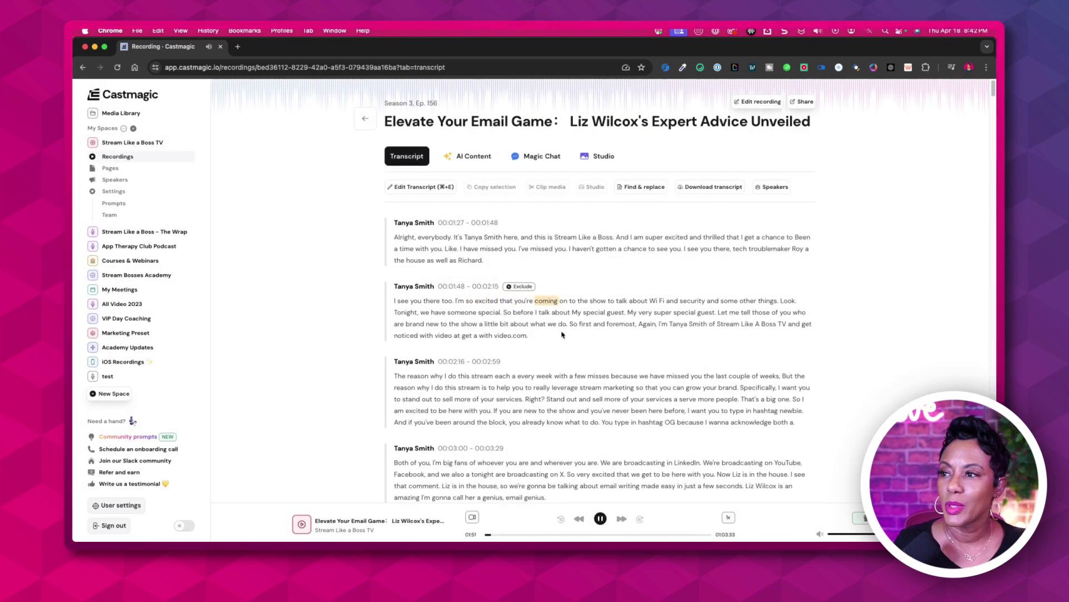
{"action": "left_click", "coordinate": [600, 520]}
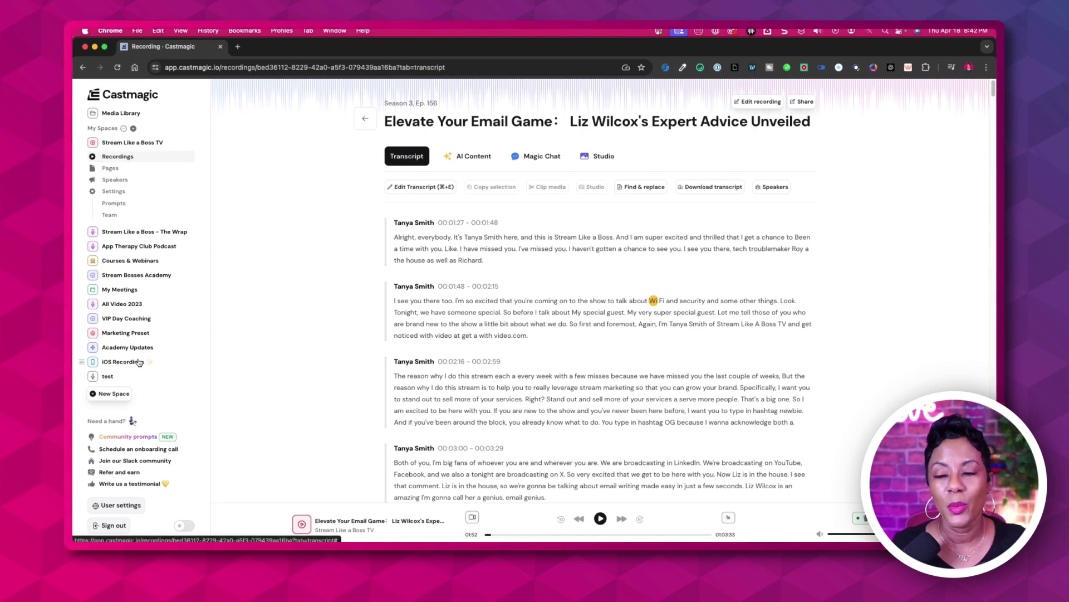
{"action": "left_click", "coordinate": [155, 464]}
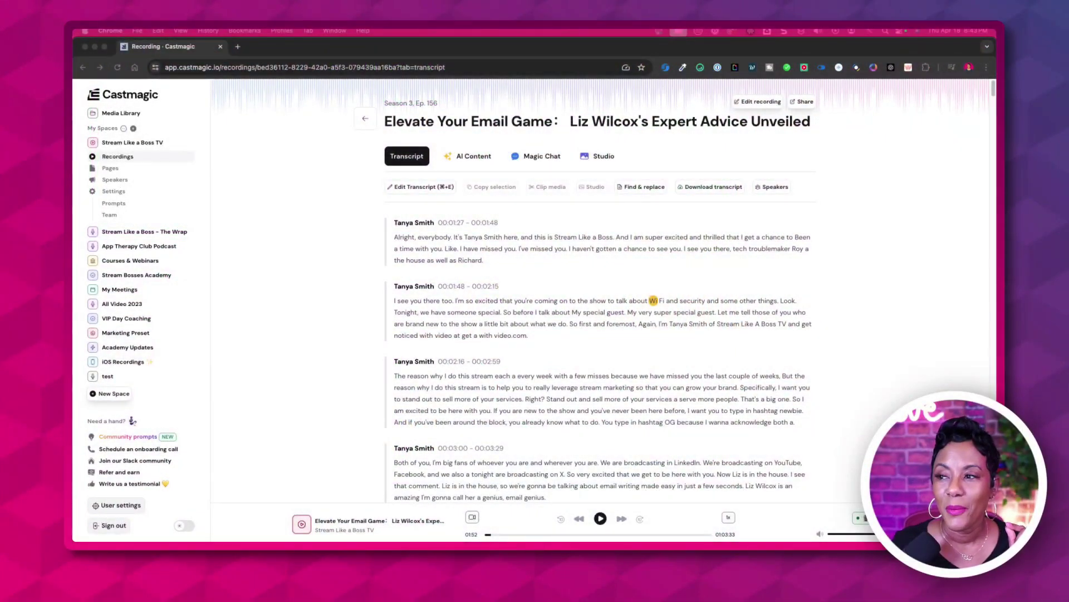
{"action": "left_click", "coordinate": [122, 362]}
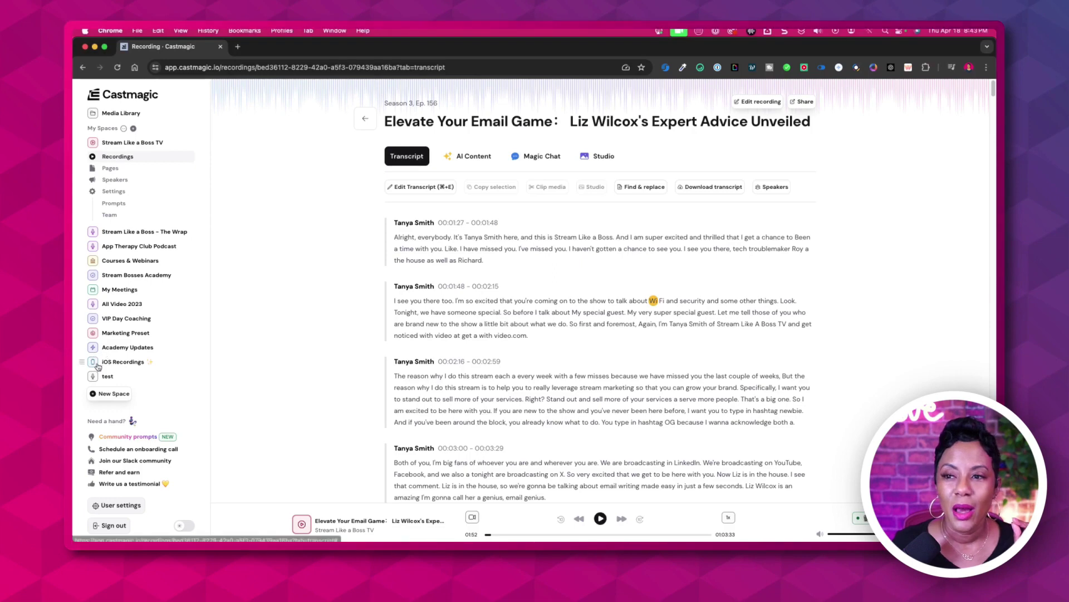